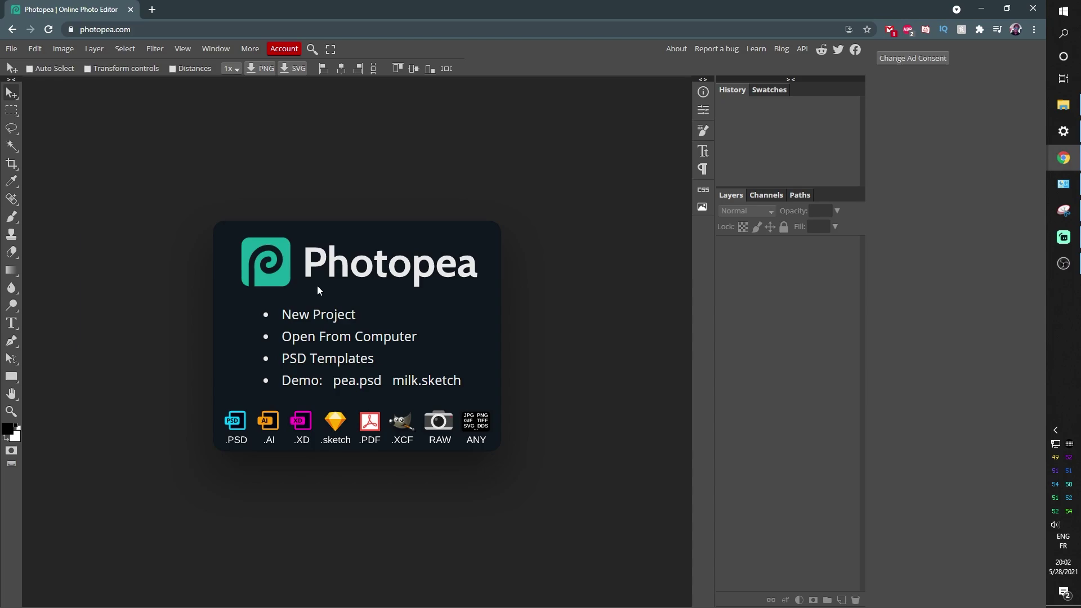
Start a new blank Photopea project and set its width to 1920 px
click(316, 315)
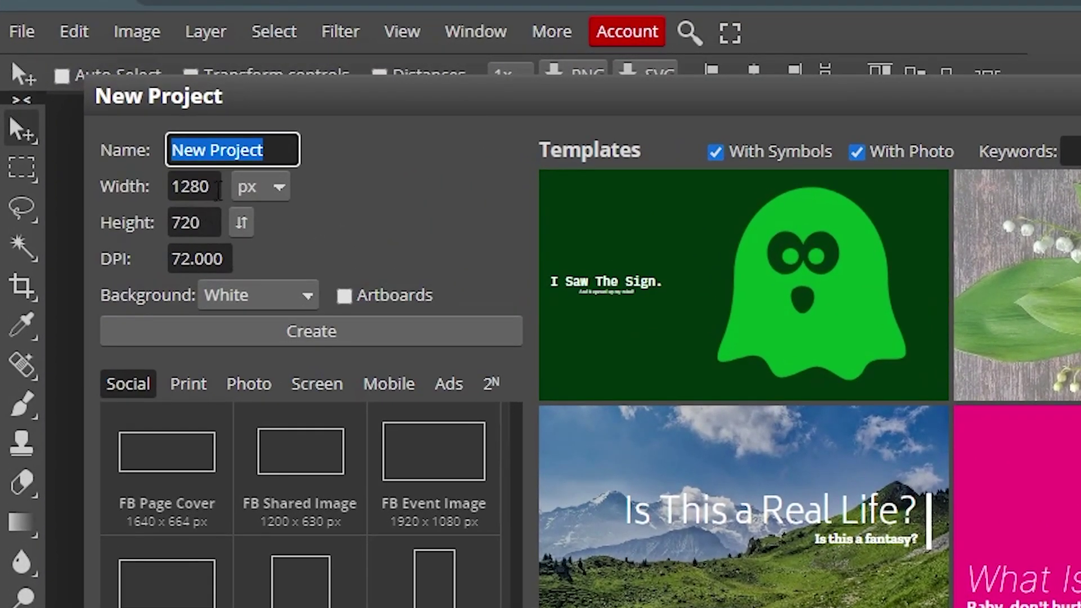
click(217, 190)
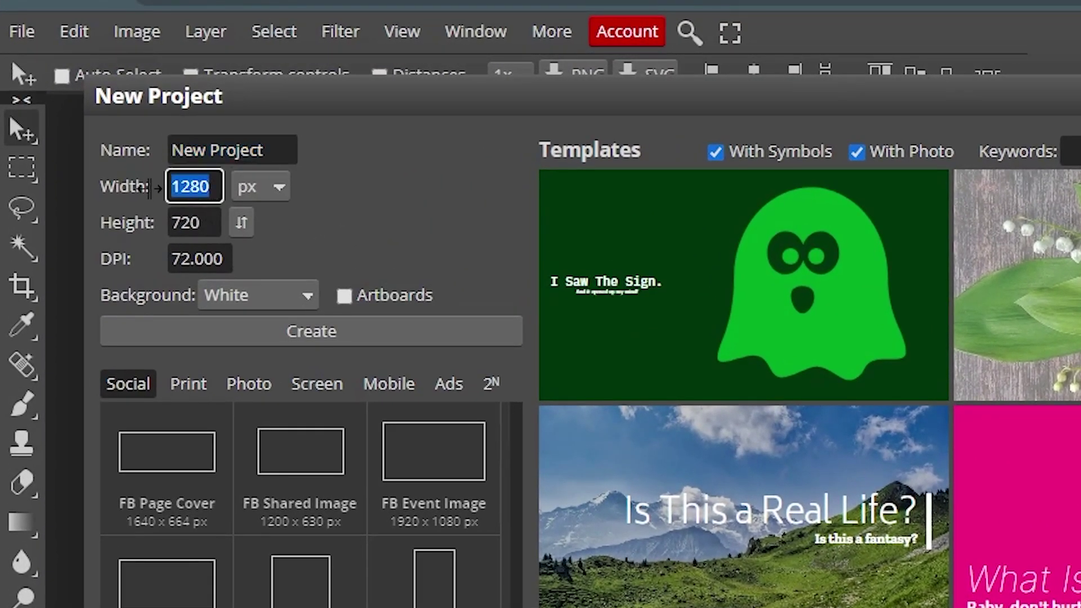
text(1920)
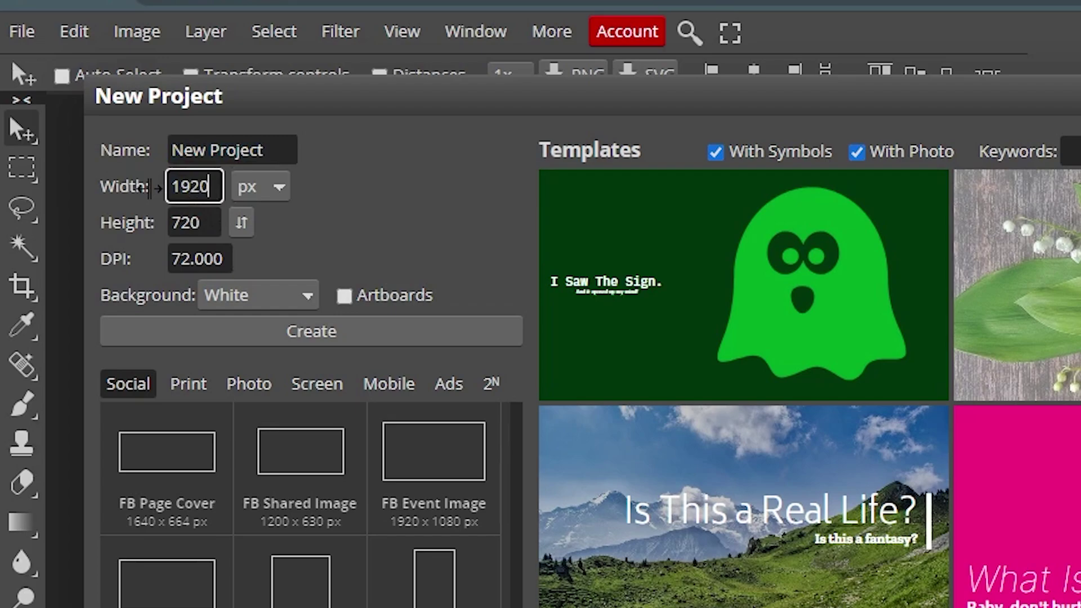
key(Tab)
Create the document with height 1080 px, then unlock the Background layer and invert it to black
text(1080)
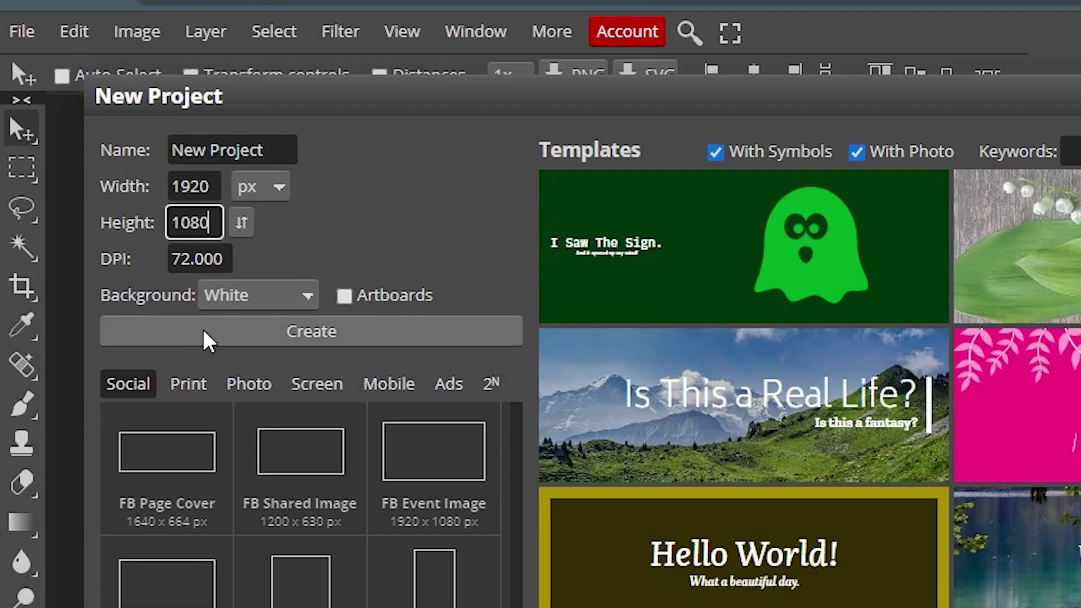
click(201, 337)
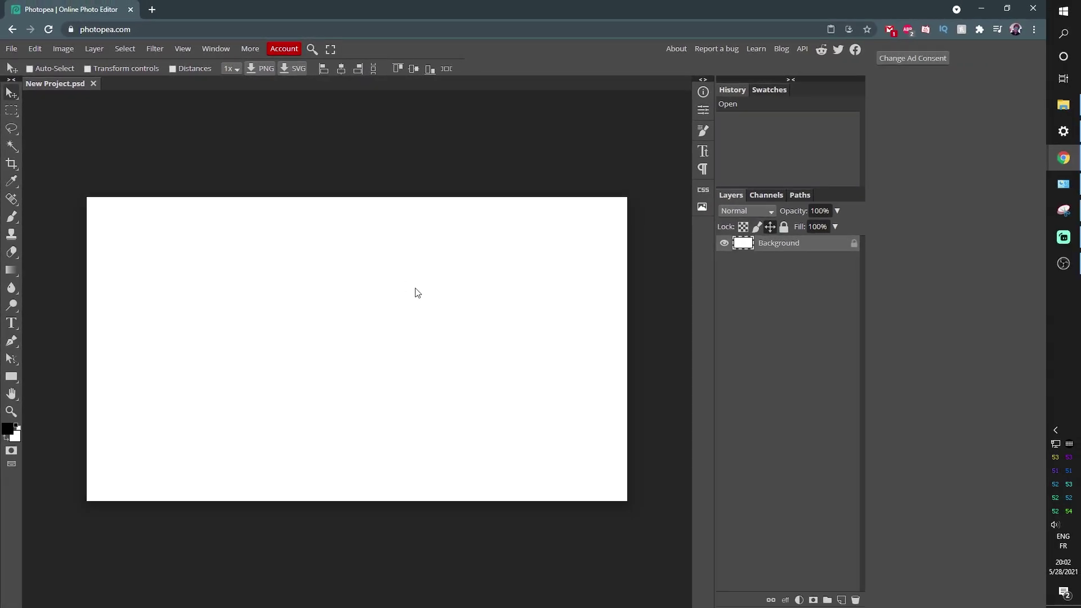
double_click(783, 245)
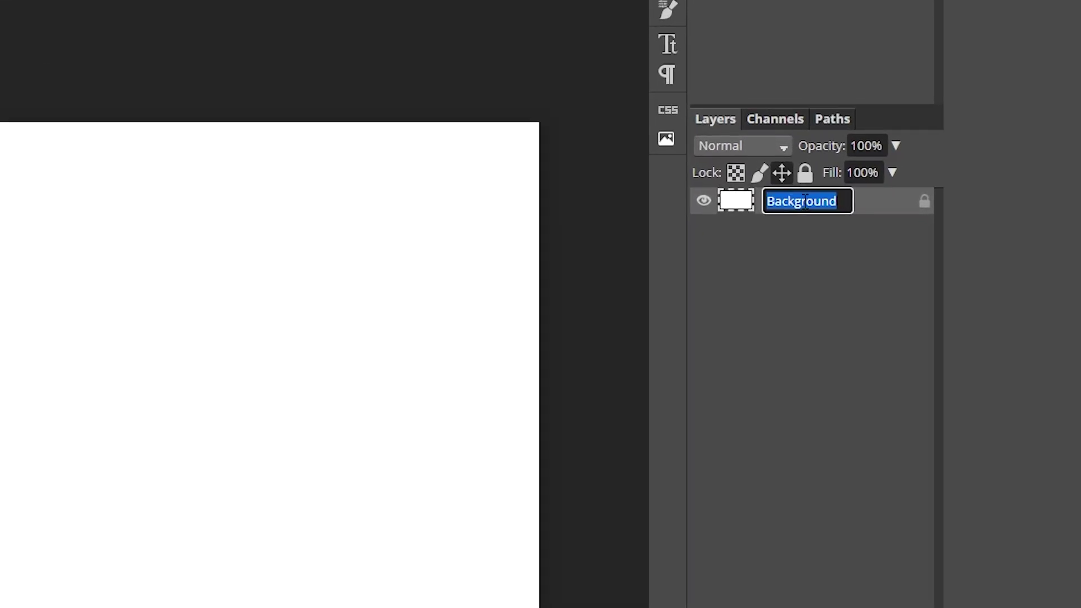
double_click(884, 207)
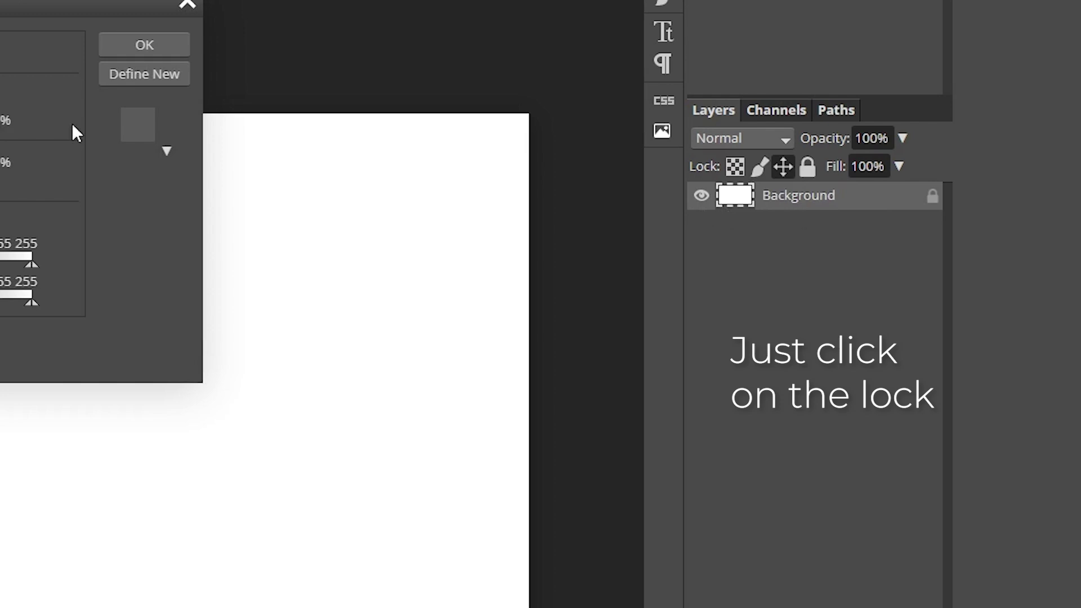
click(159, 47)
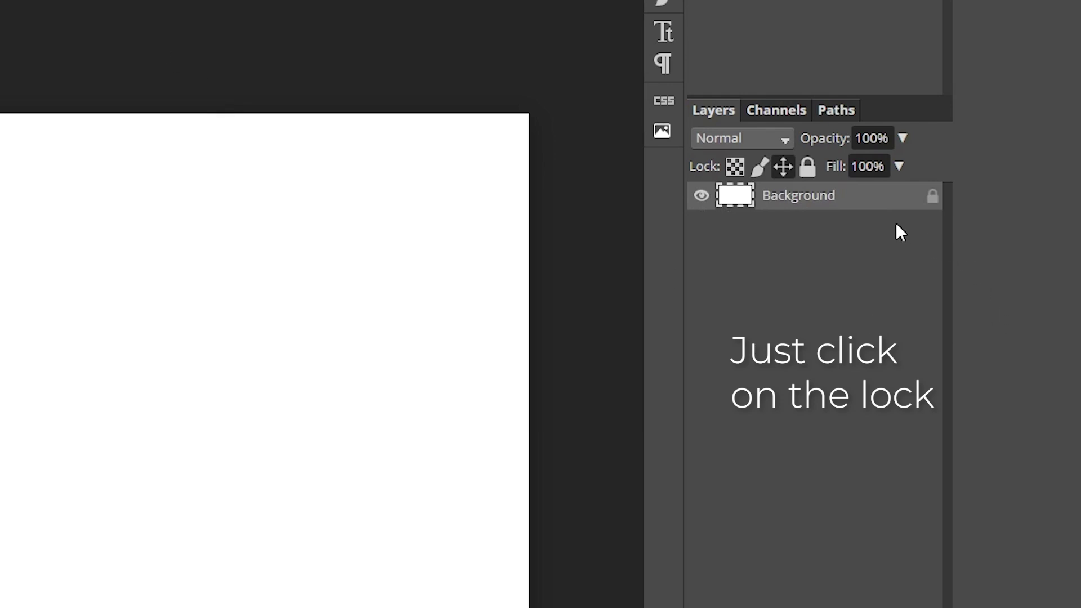
click(933, 199)
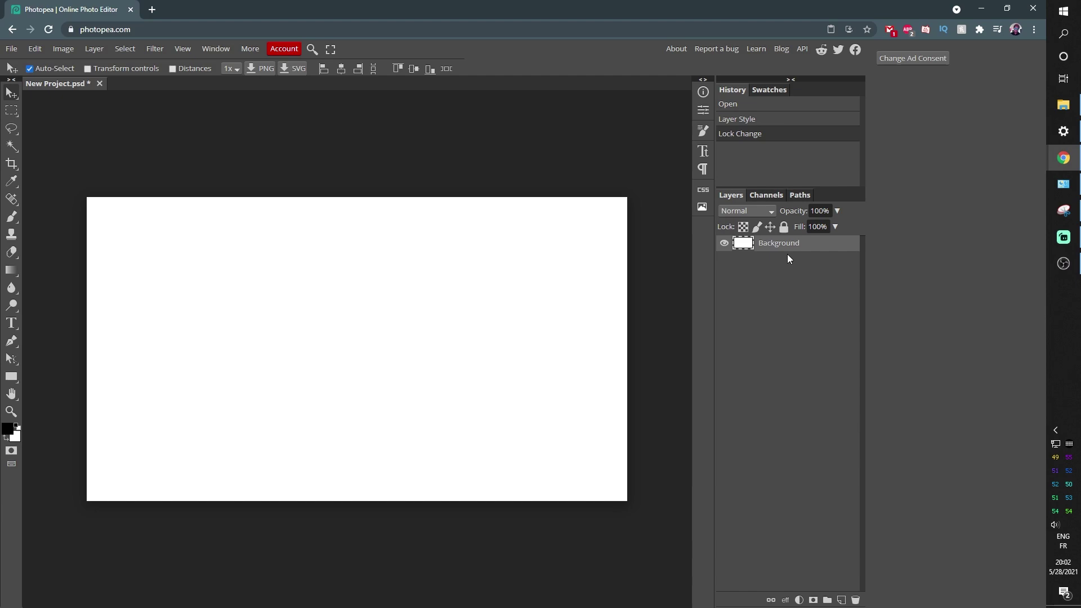
key(ctrl+i)
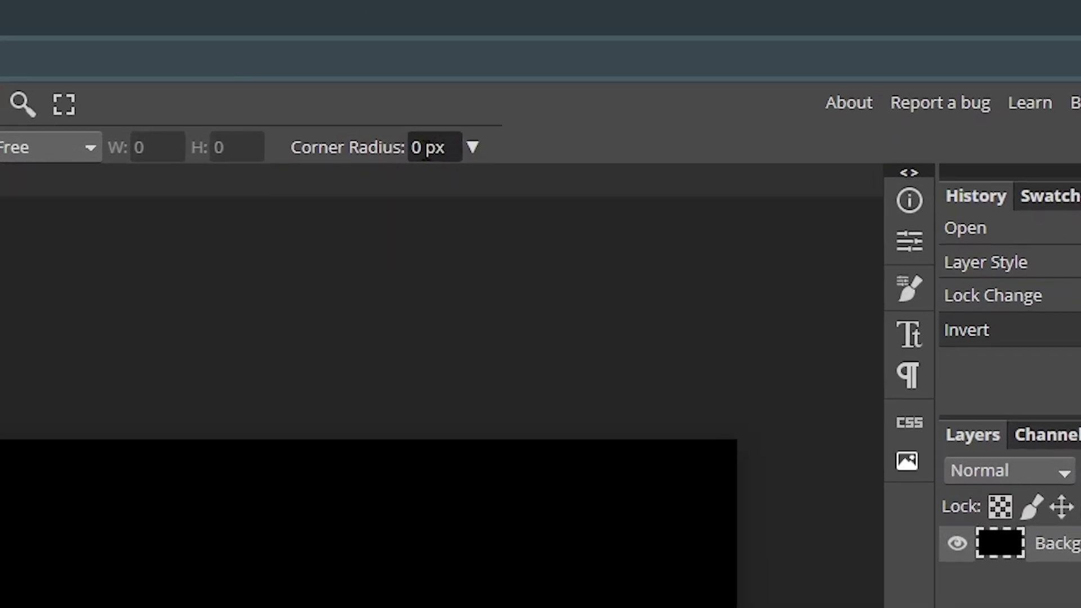
Draw a tall rounded rectangle with 80 px corner radius spanning the canvas height
click(488, 68)
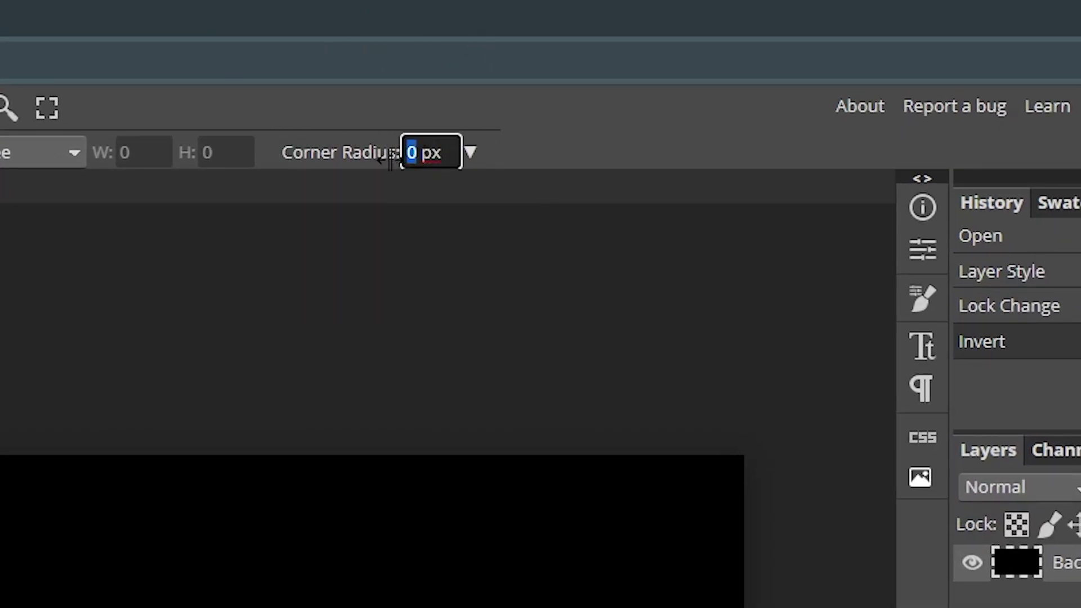
text(50)
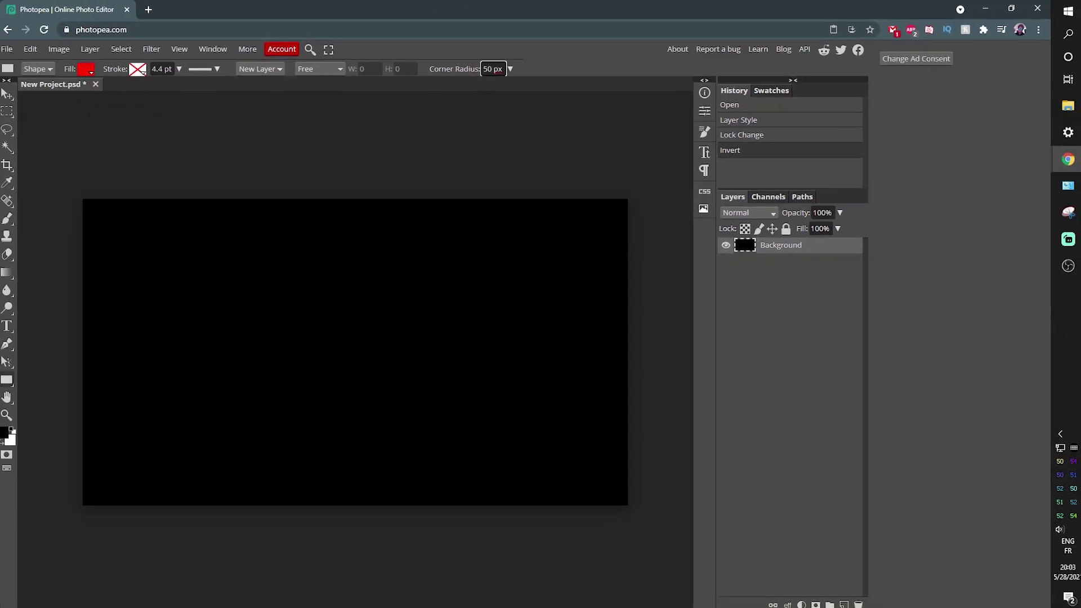
drag(250, 210, 436, 468)
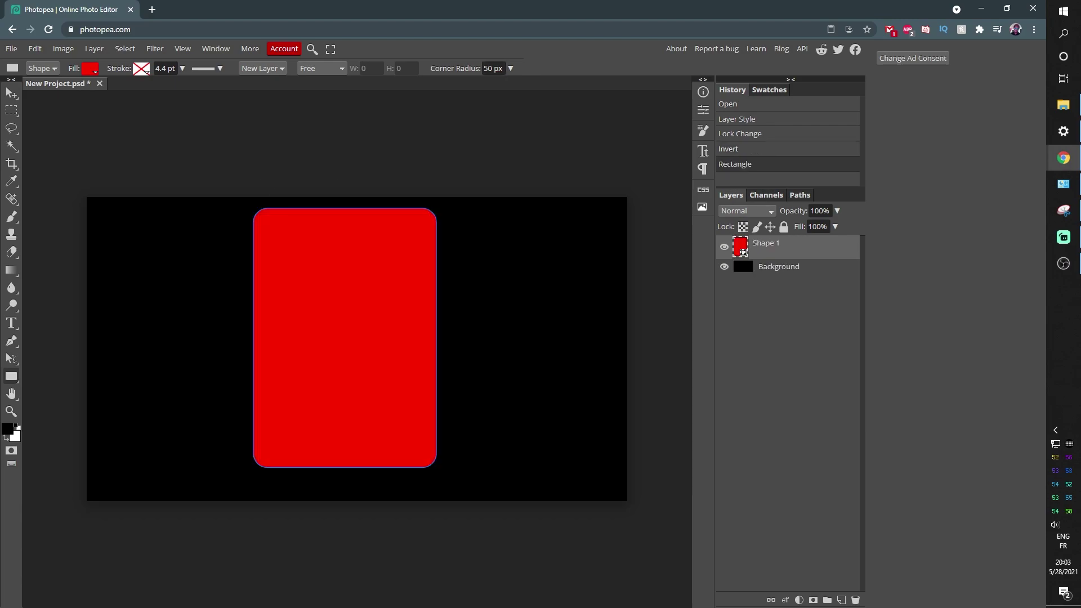
key(ctrl+z)
click(488, 68)
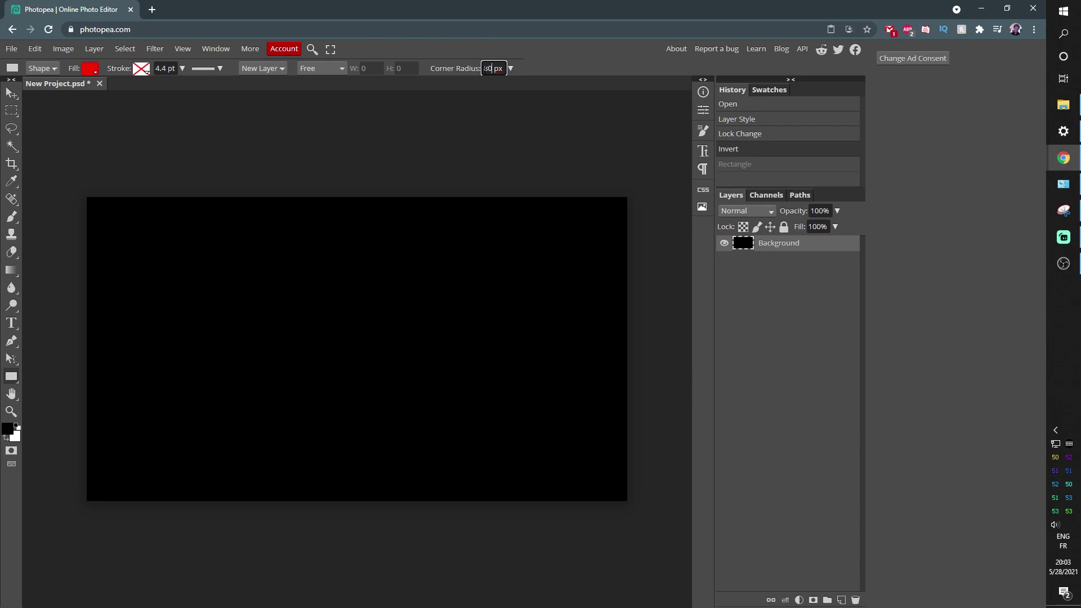
drag(239, 200, 425, 500)
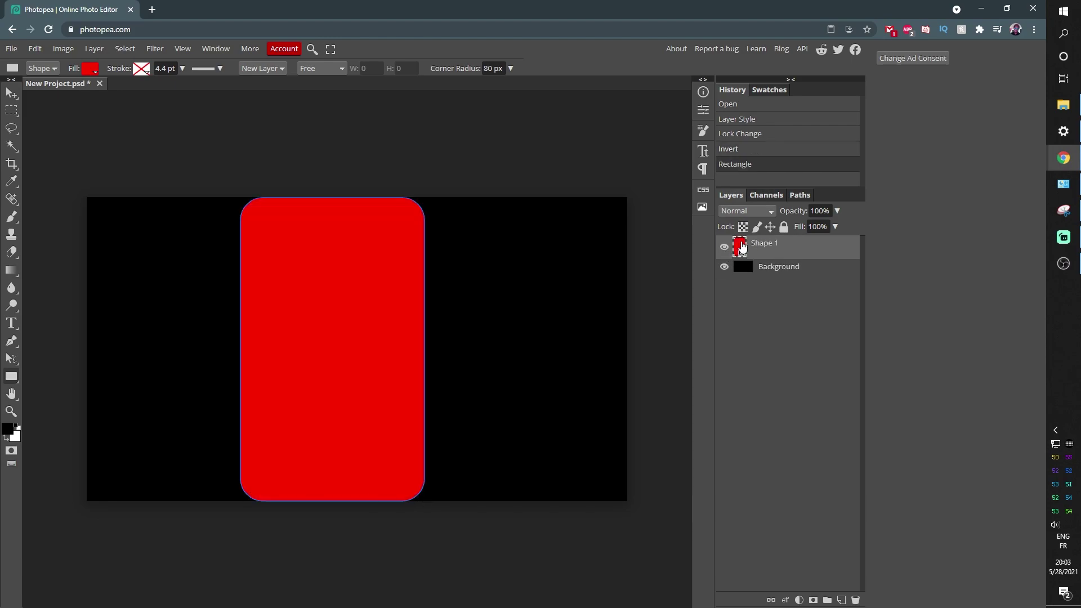
Change the rectangle's fill colour from red to white
double_click(741, 247)
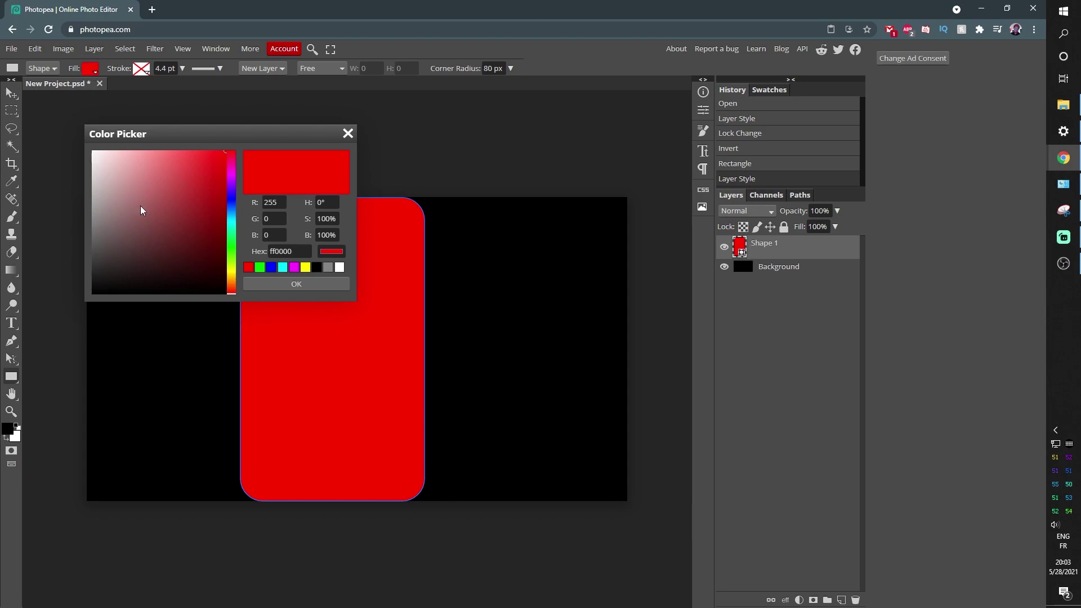
click(340, 267)
click(311, 284)
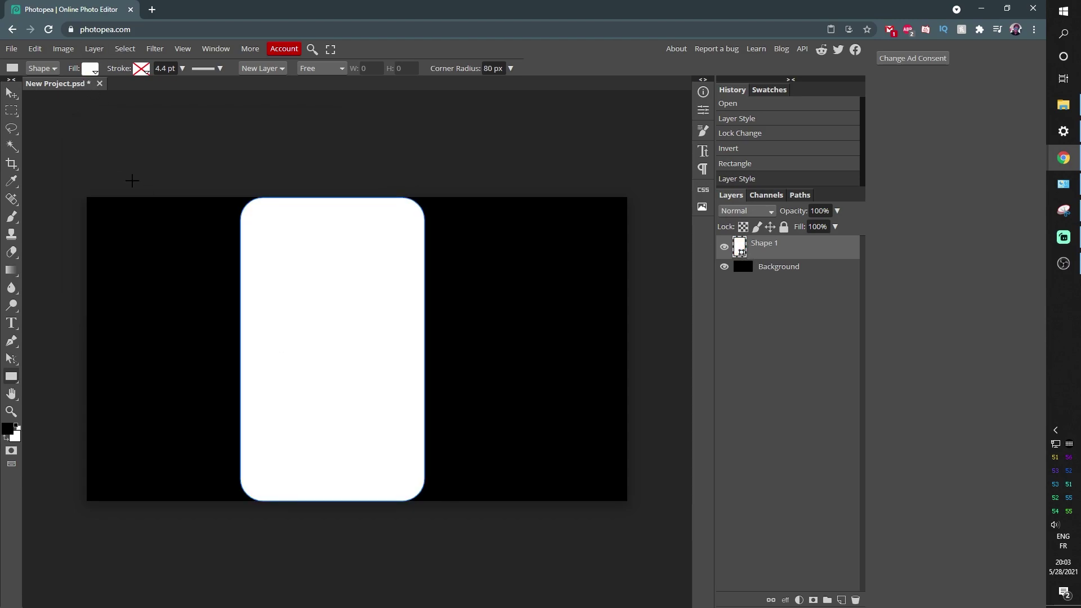
Centre Shape 1 horizontally and vertically on the canvas
key(ctrl+a)
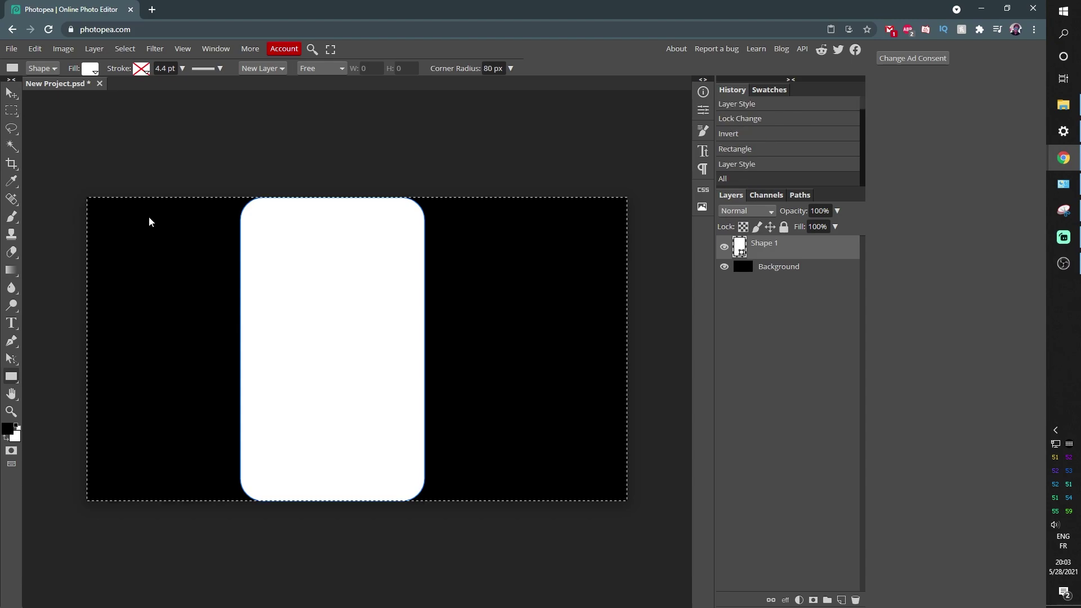
click(11, 96)
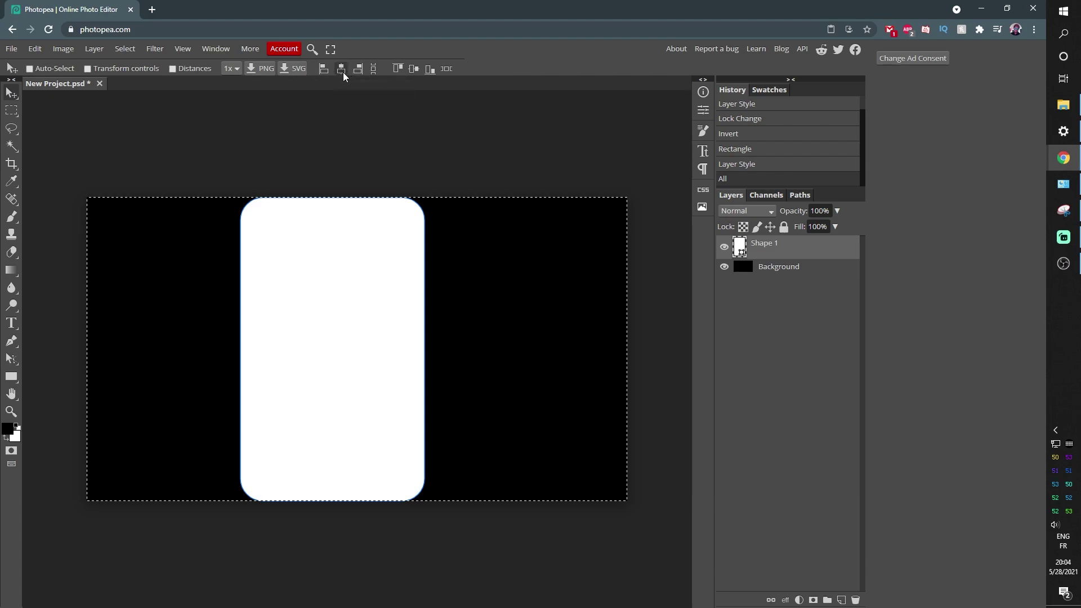
click(341, 69)
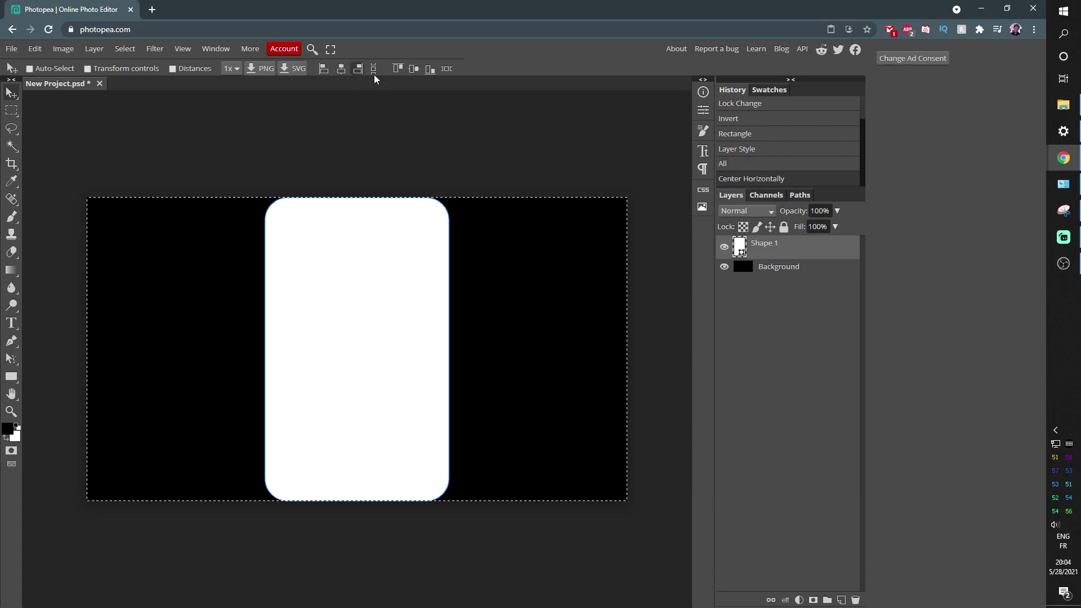
click(417, 70)
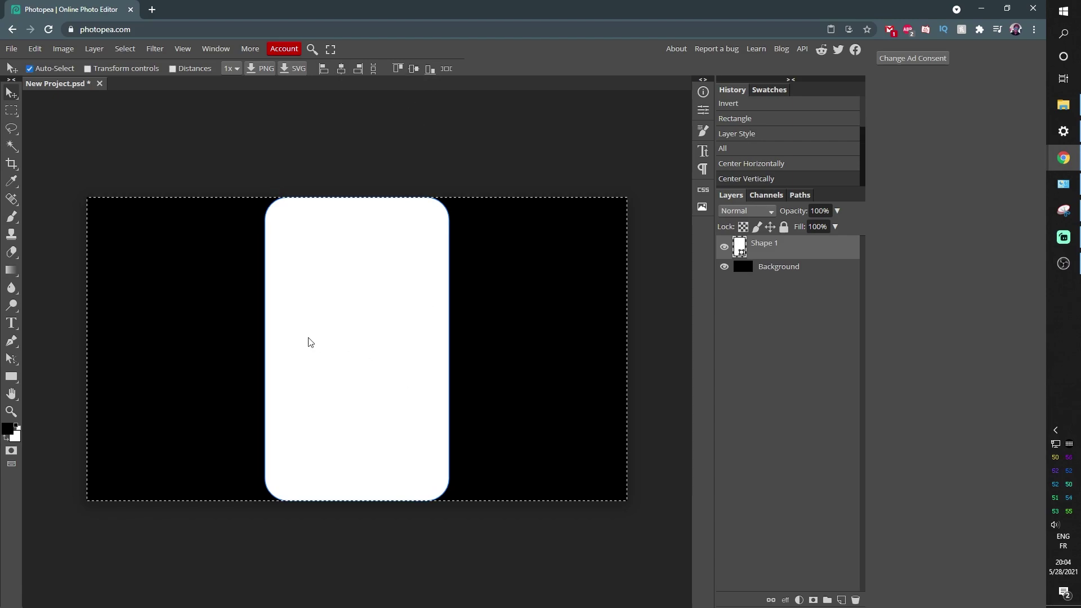
key(ctrl+d)
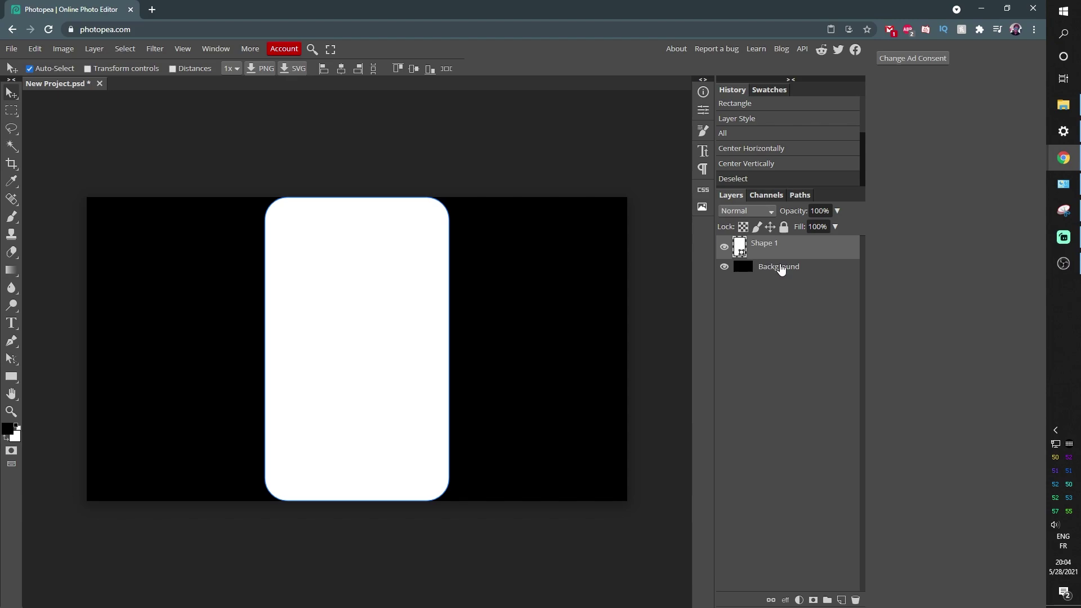
Free-transform the shape down to about 93% width and 92% height
key(ctrl+t)
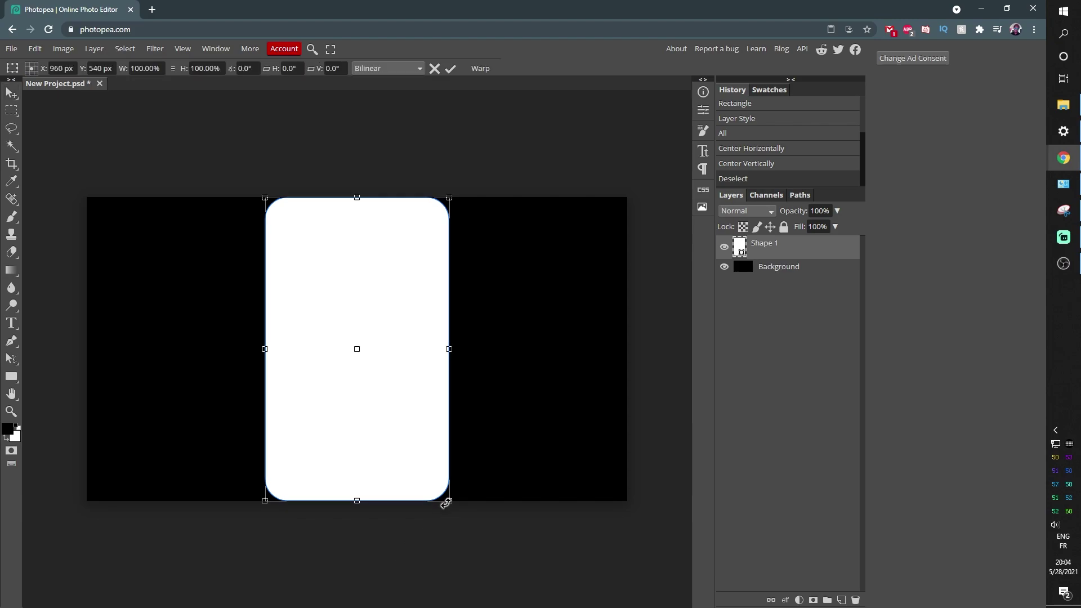
drag(450, 502, 437, 478)
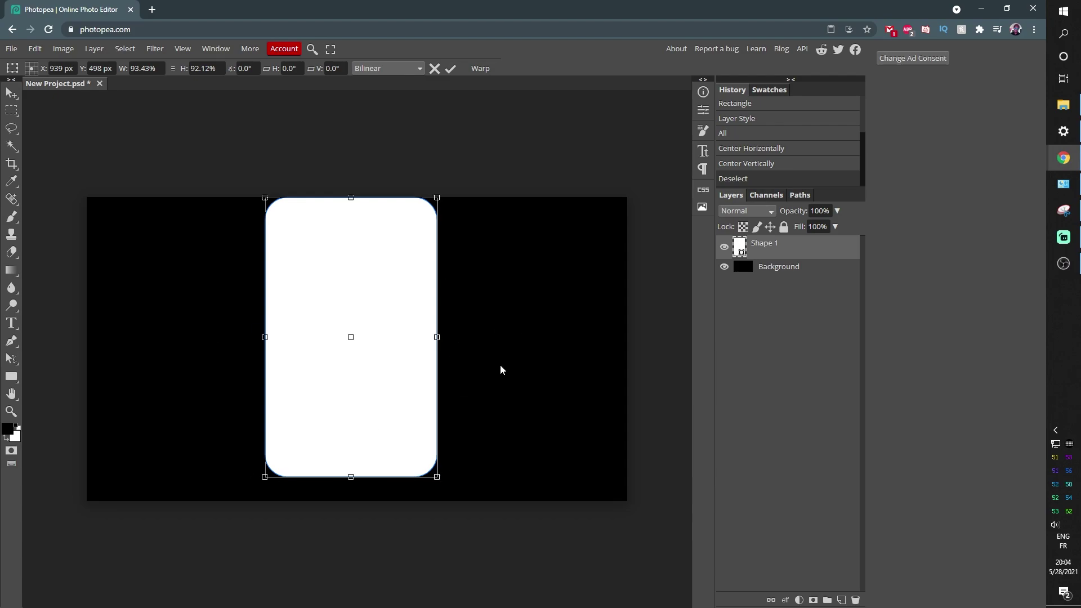
key(Return)
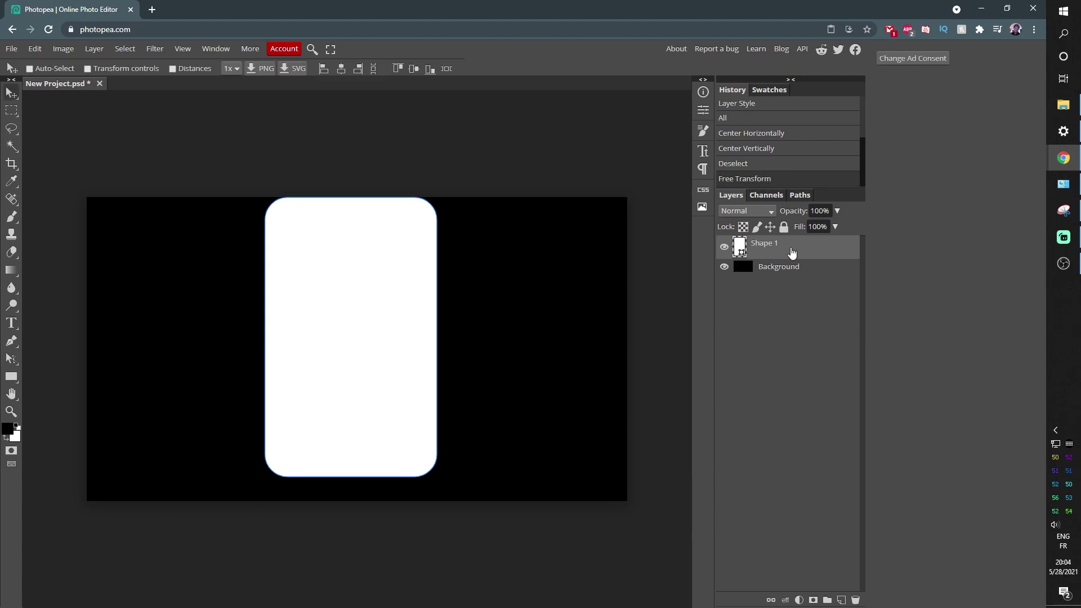
Duplicate Shape 1 as Shape 1 copy, then hide the original and the Background layer
mouse_move(792, 253)
mouse_down()
mouse_move(789, 243)
mouse_move(782, 251)
mouse_up()
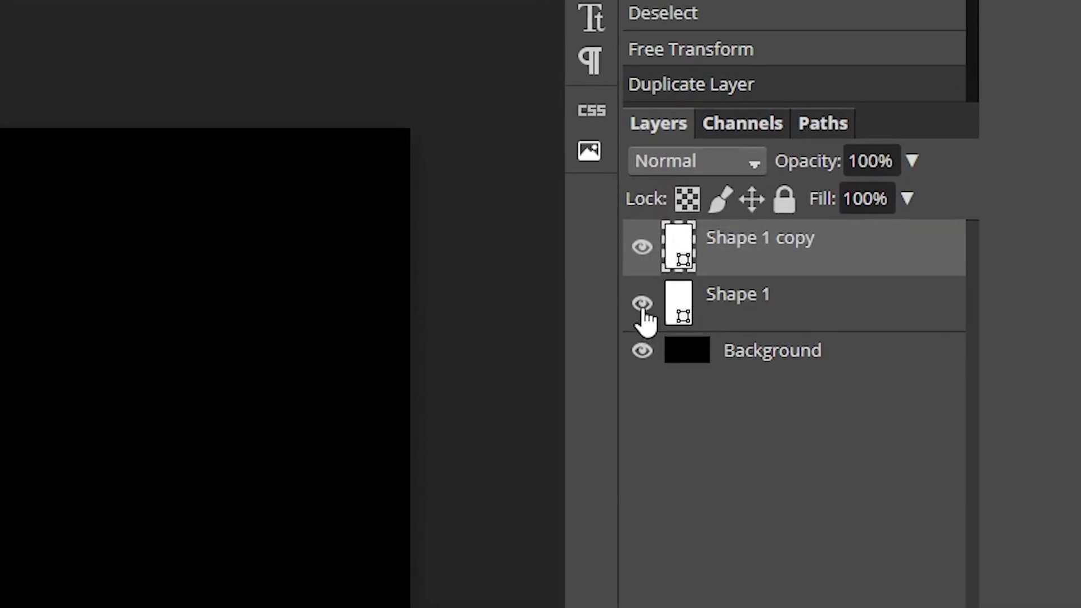
click(643, 304)
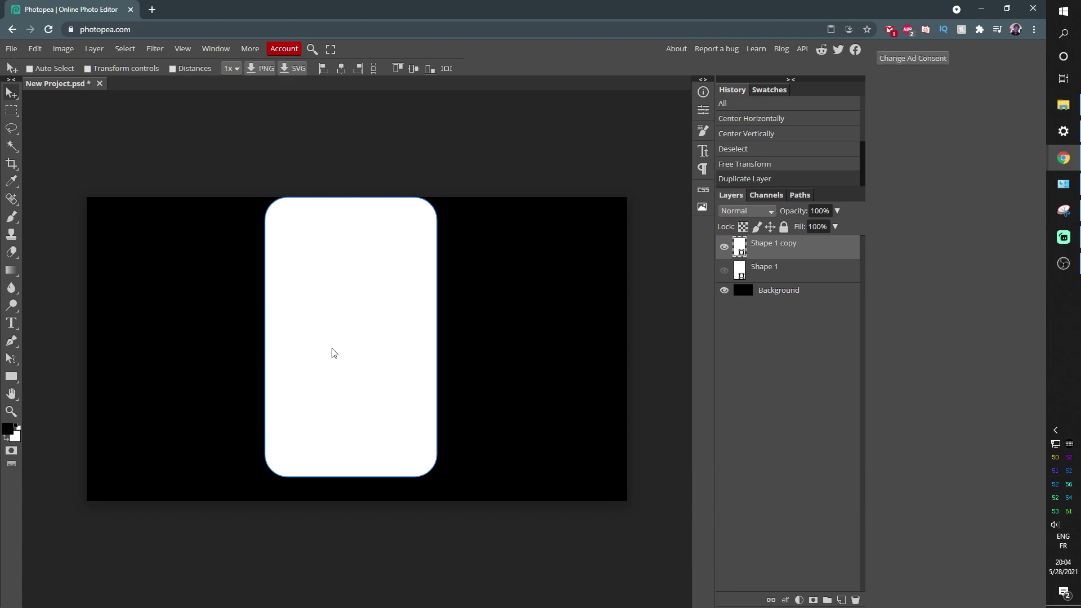
click(724, 290)
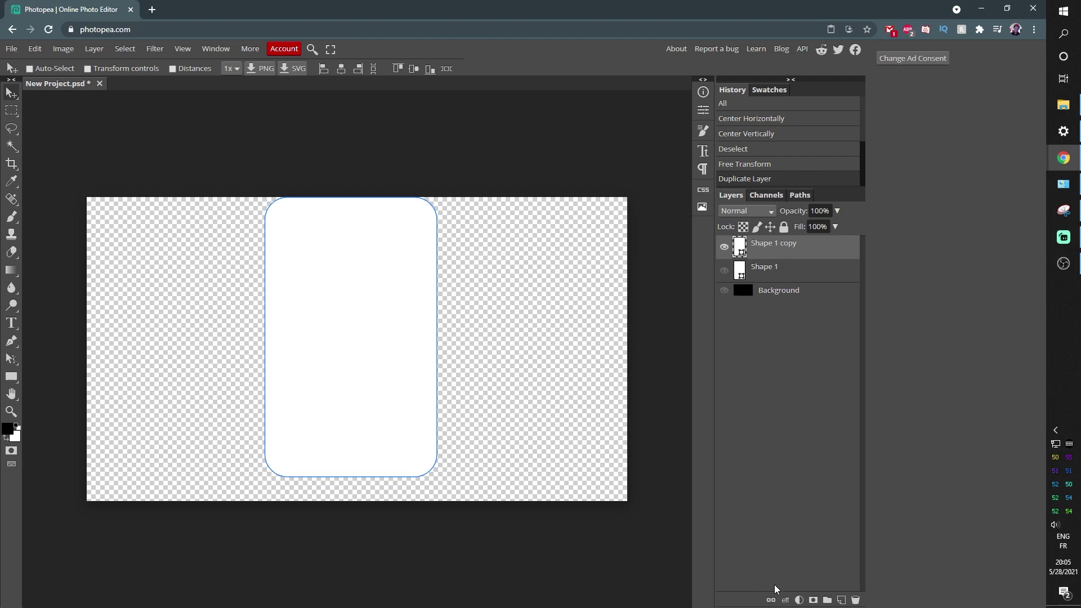
Add a drop shadow to Shape 1 copy at a 132° angle and 45% opacity
click(785, 601)
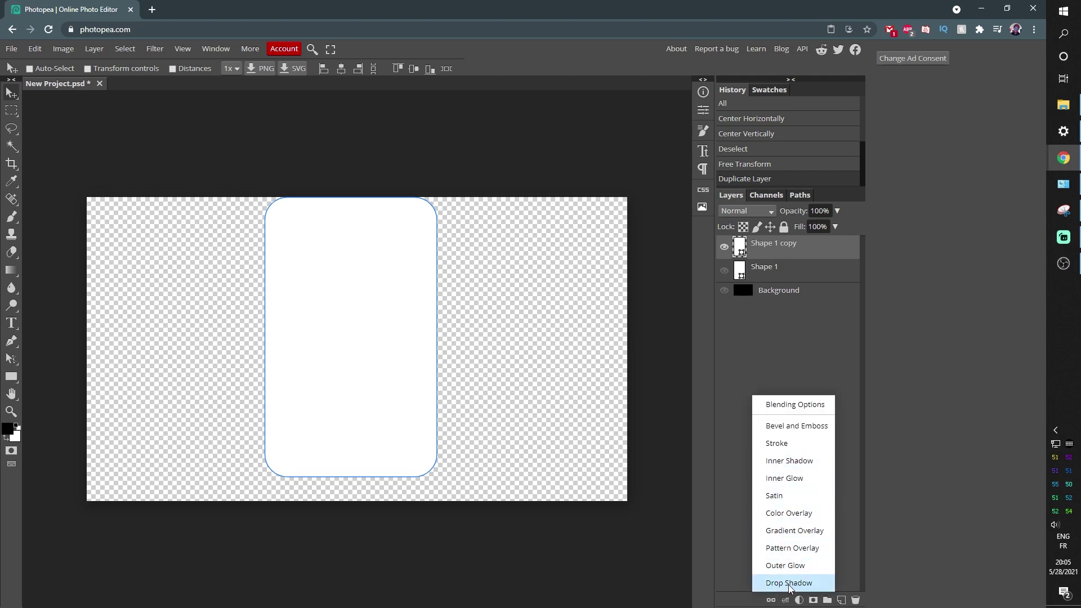
click(789, 584)
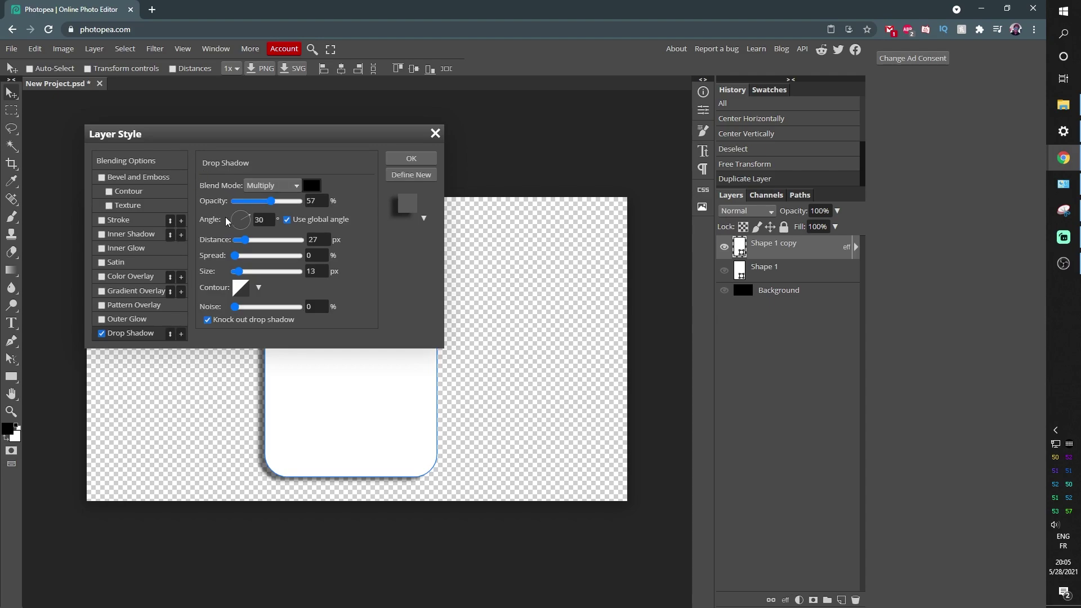
drag(243, 220, 235, 214)
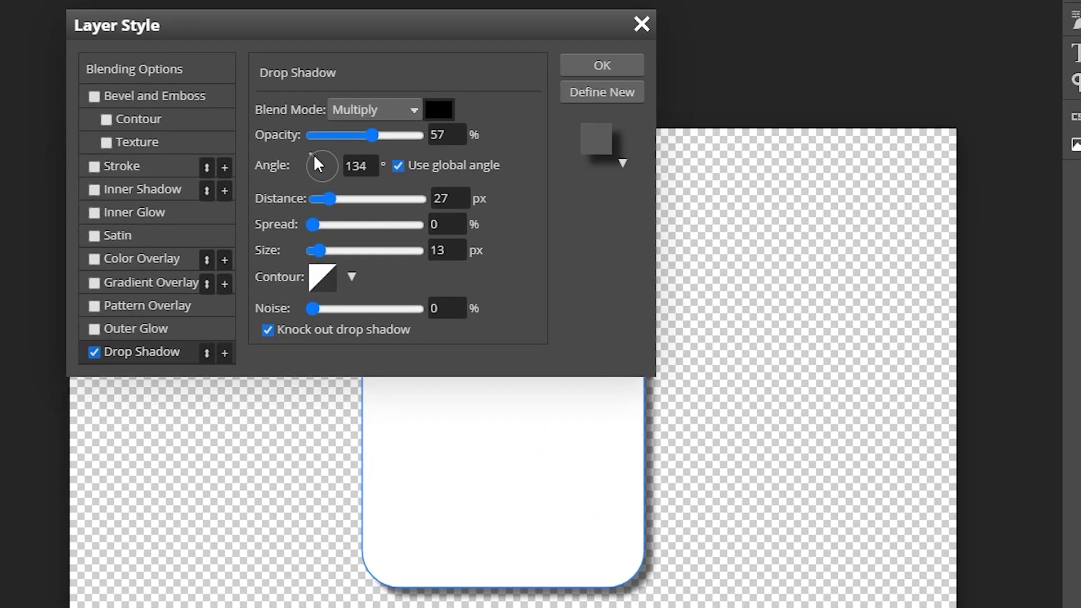
drag(306, 162, 306, 162)
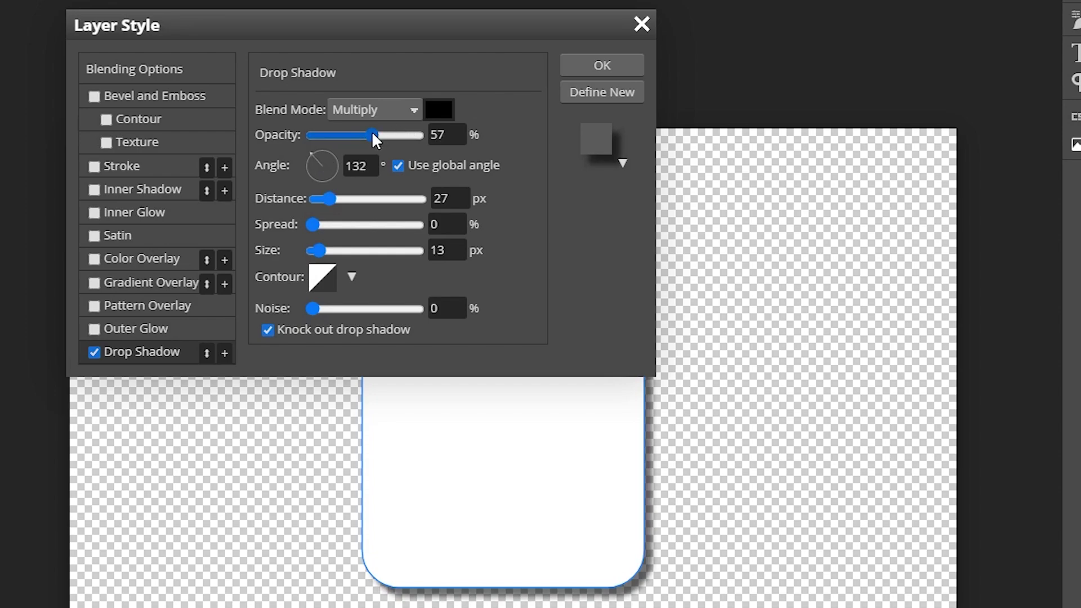
drag(372, 135, 360, 136)
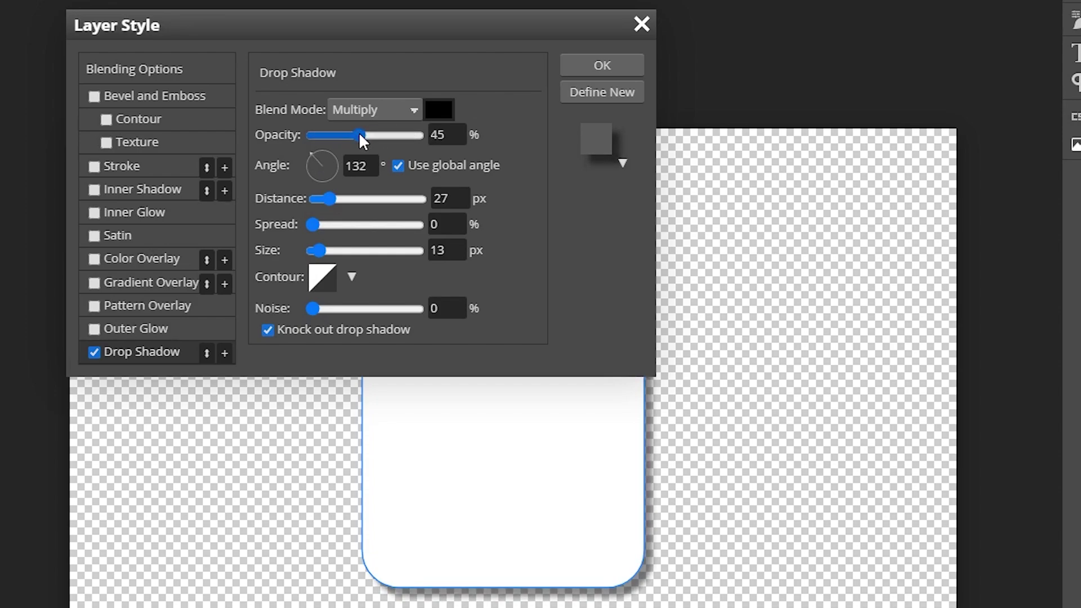
click(610, 67)
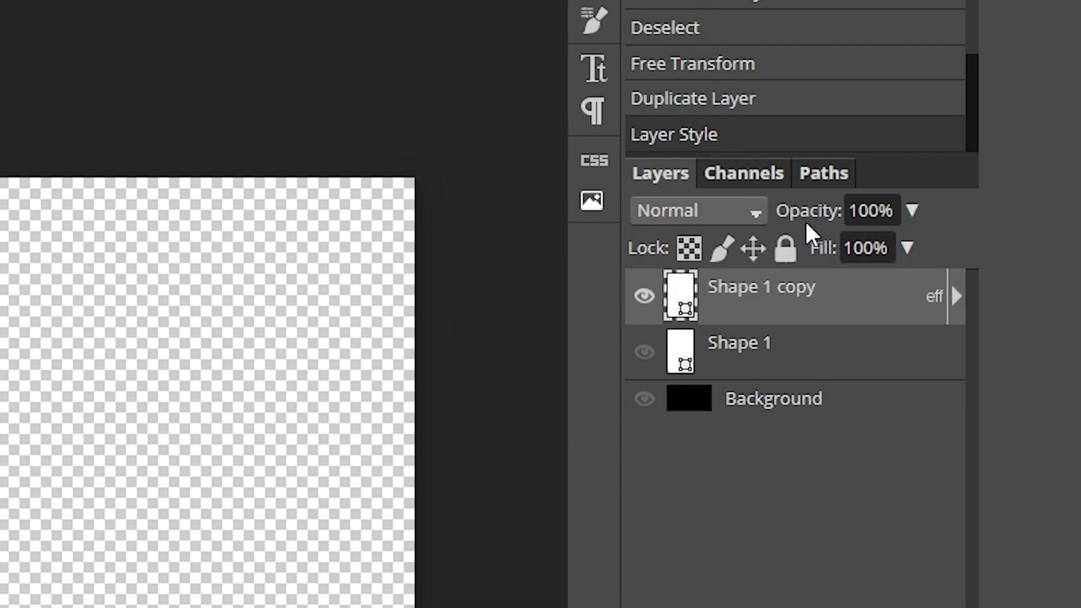
Set the layer fill to 0% so only the shadow remains, then select Background
click(914, 260)
drag(914, 288, 817, 287)
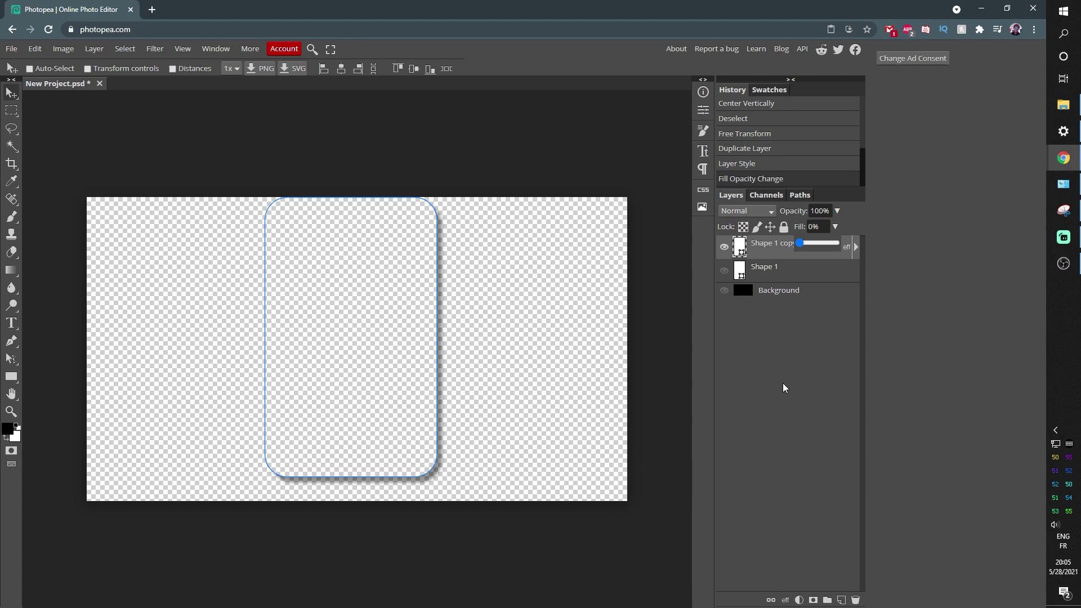
click(776, 335)
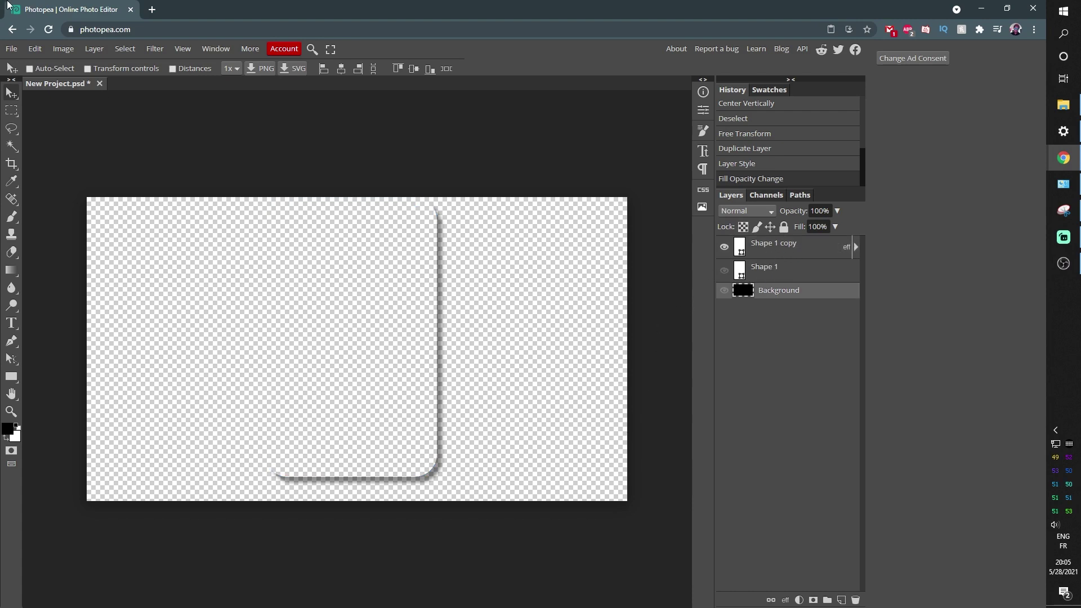
Export the shadow-only image as a PNG named shadow.png into the png folder
click(12, 49)
mouse_move(51, 213)
click(160, 214)
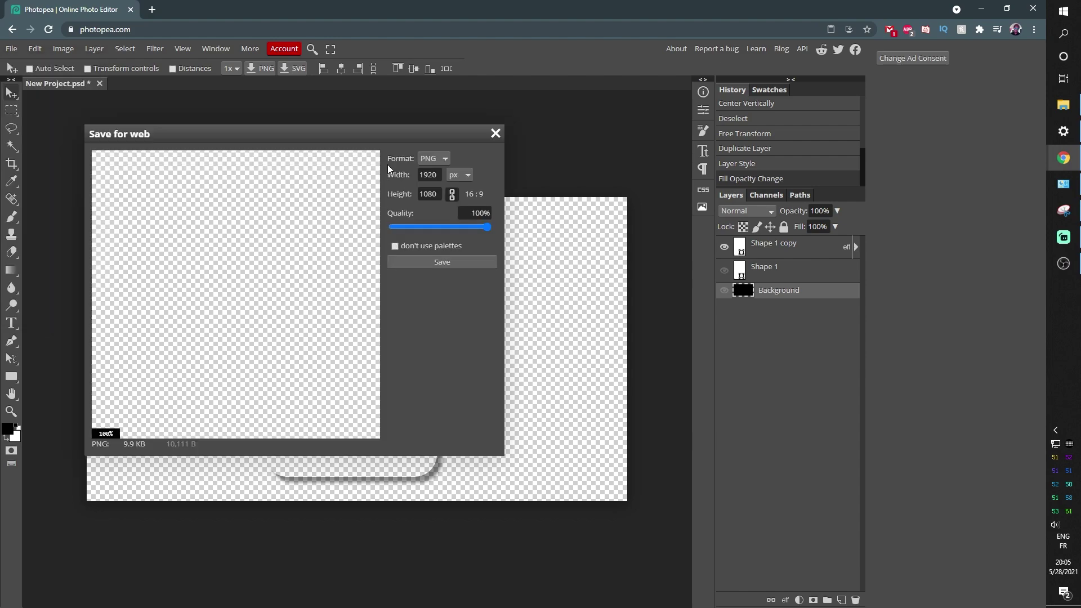
click(434, 261)
double_click(219, 400)
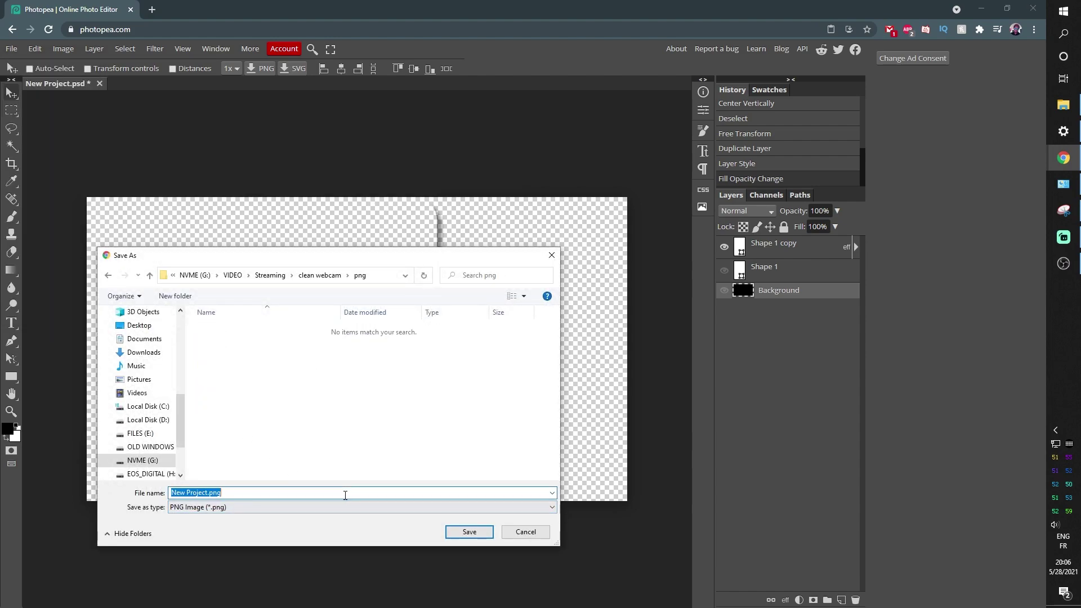
text(shadow)
key(Return)
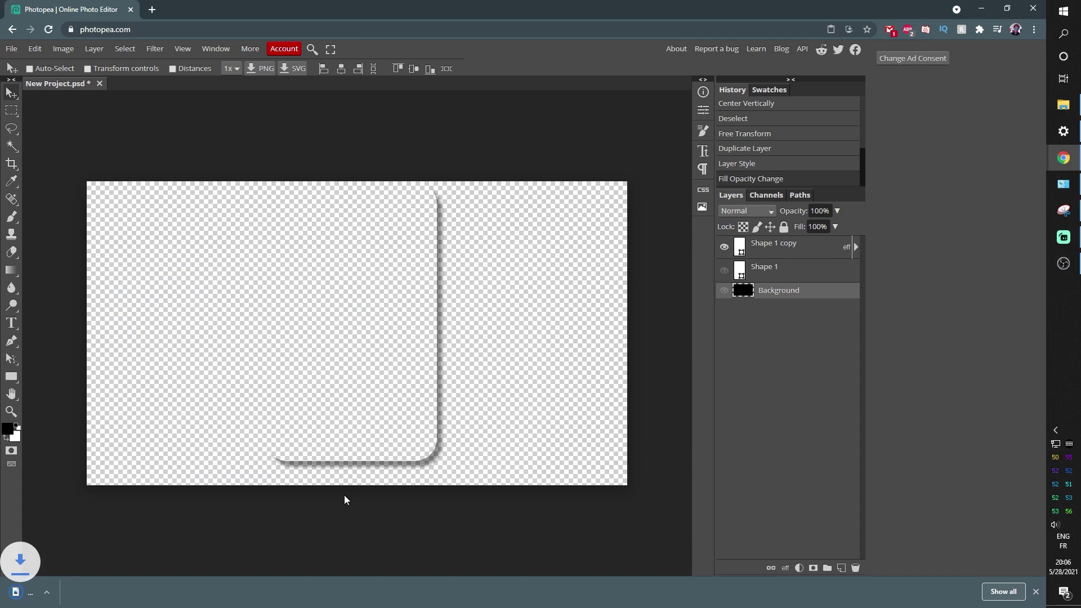
Hide Shape 1 copy and show the black Background and white Shape 1 layers
click(724, 248)
click(724, 291)
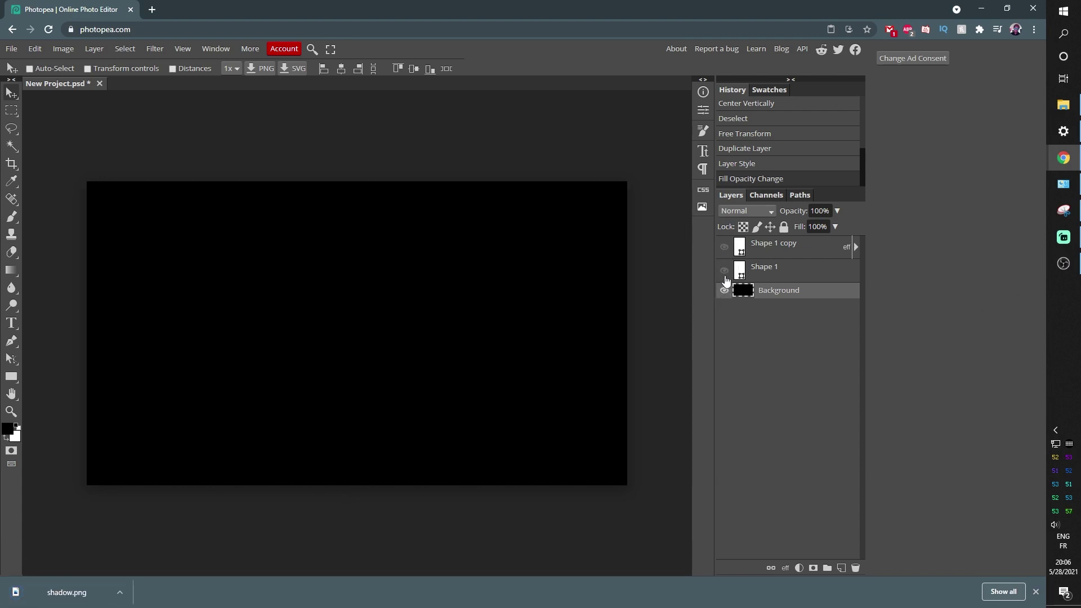
click(725, 271)
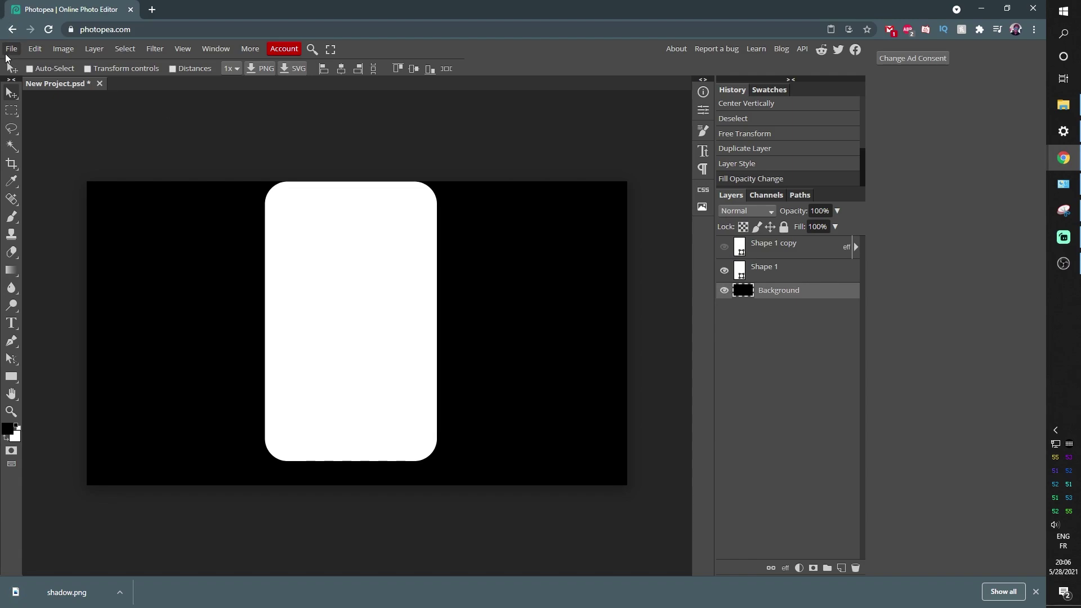
Export the white rounded shape on black as mask.png
click(11, 49)
mouse_move(67, 214)
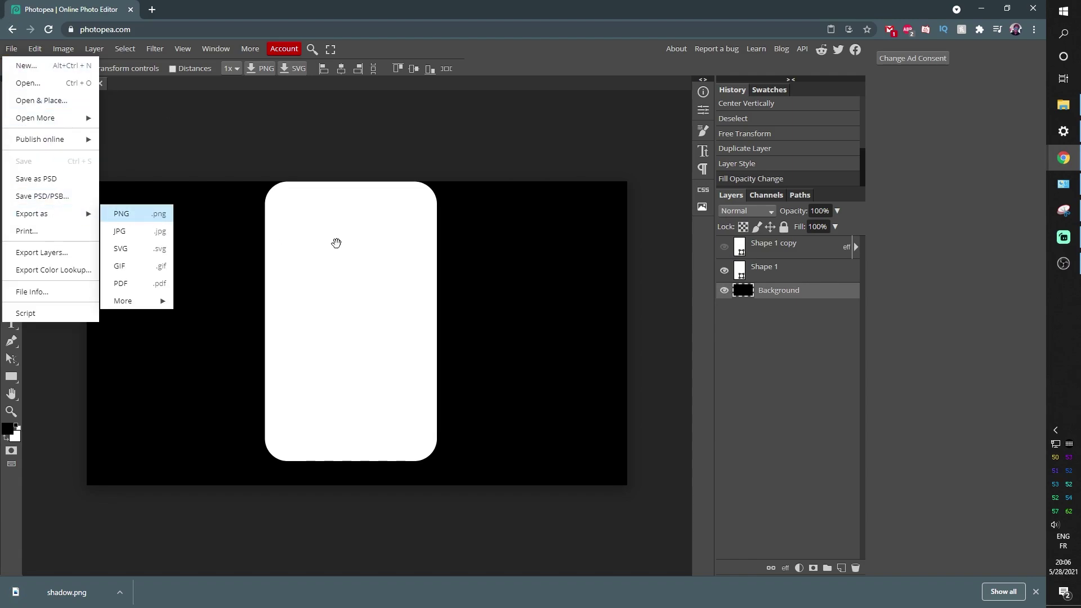
click(434, 260)
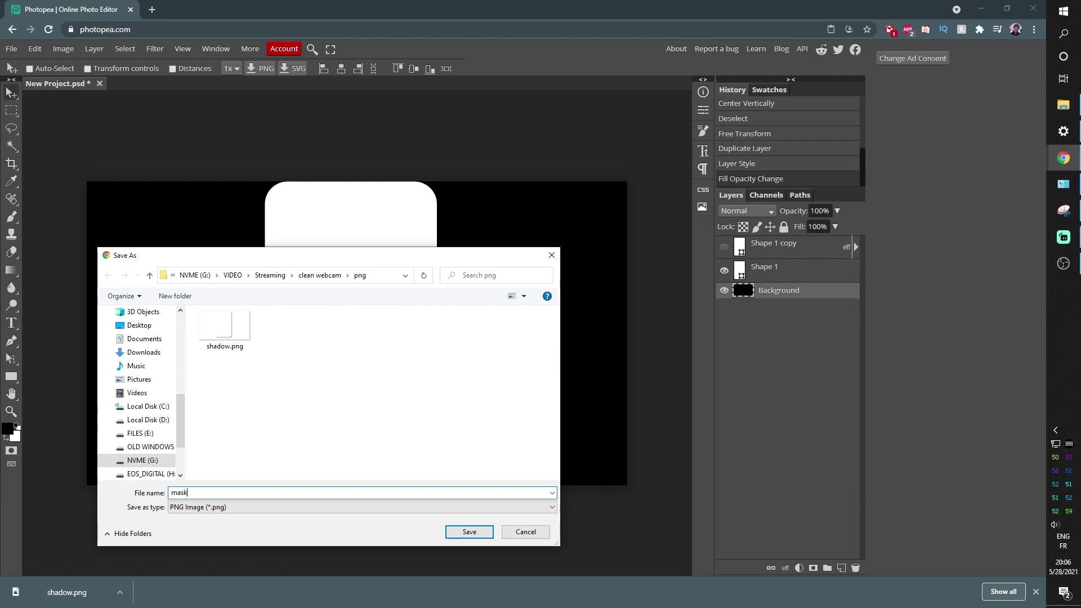
key(Return)
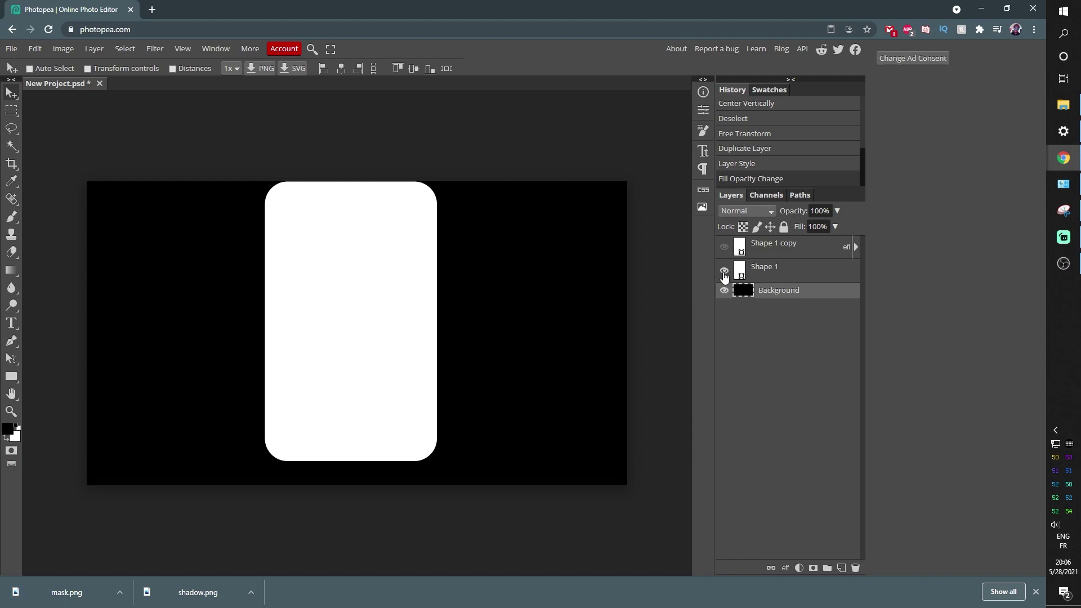
Show only the Shape 1 copy layer and select it
click(724, 273)
click(724, 289)
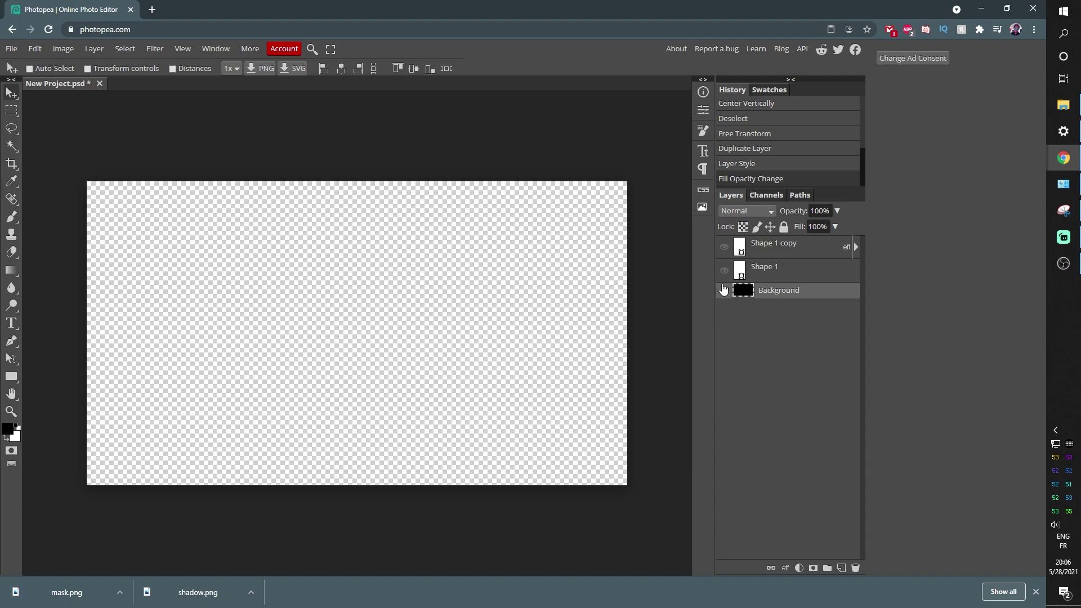
click(725, 248)
click(811, 253)
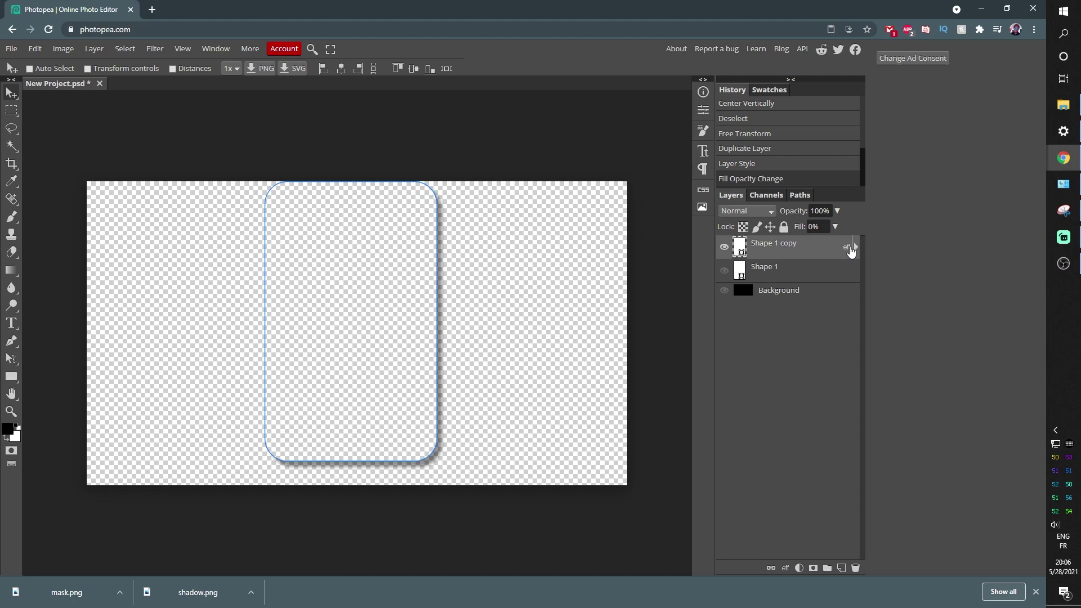
Change the drop shadow colour to purple, hex 6400c8
double_click(849, 249)
drag(181, 143, 677, 185)
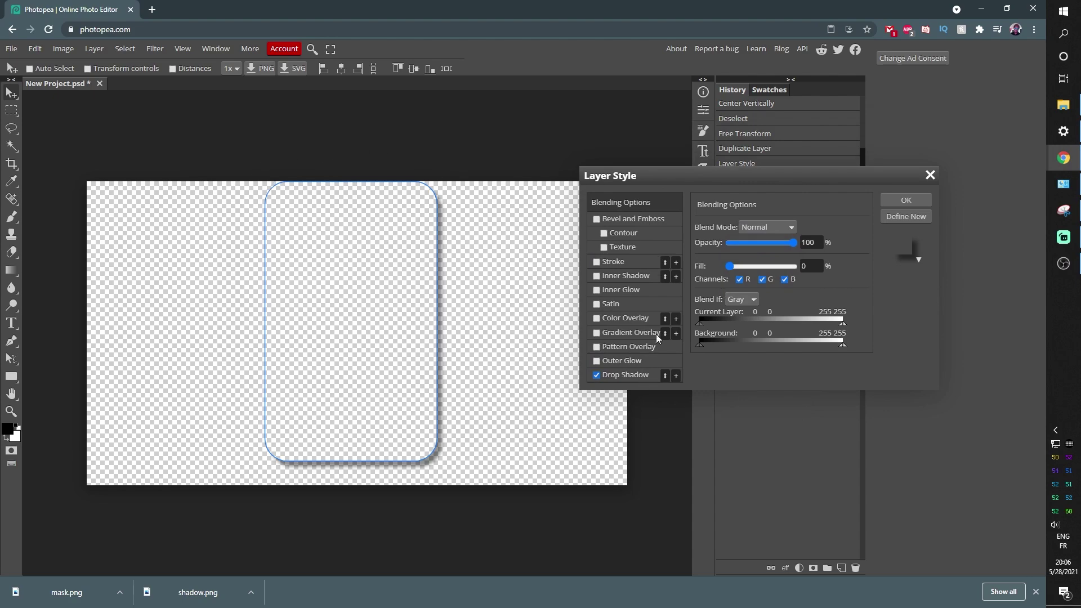
click(616, 376)
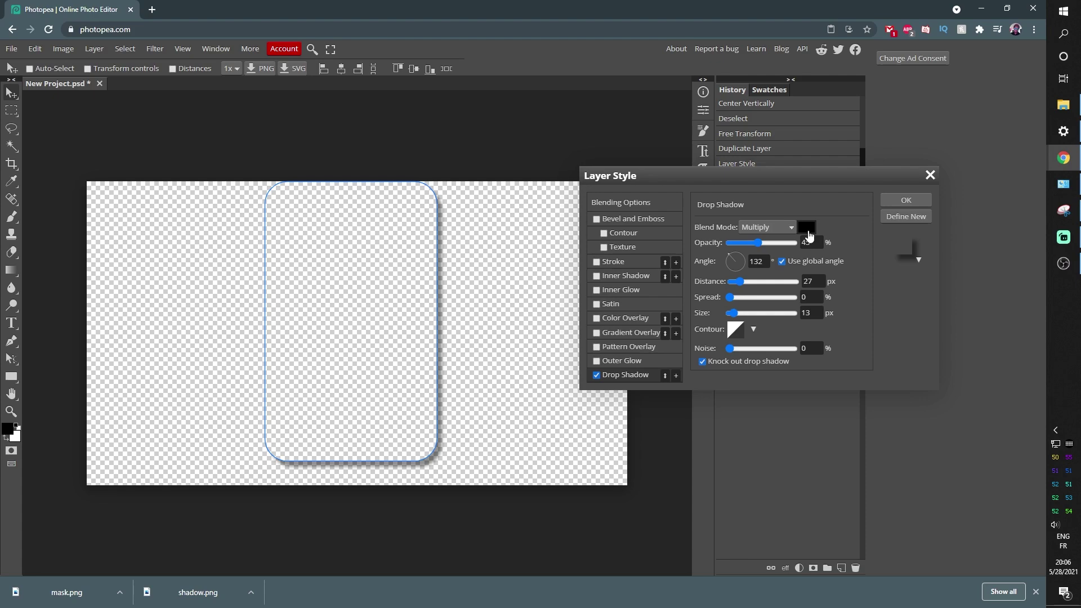
click(806, 227)
click(210, 196)
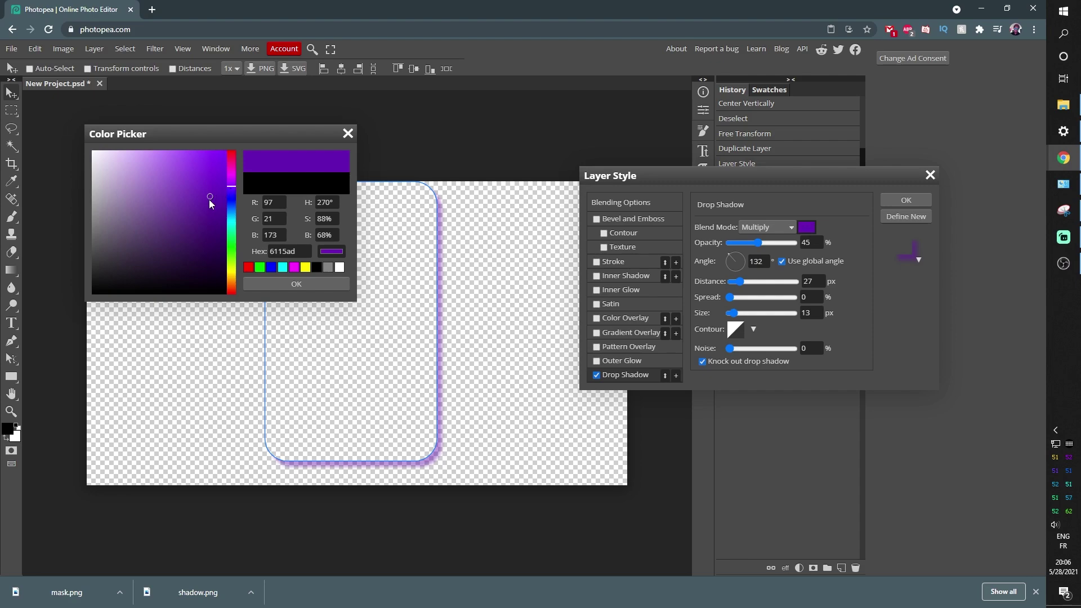
drag(224, 171, 231, 164)
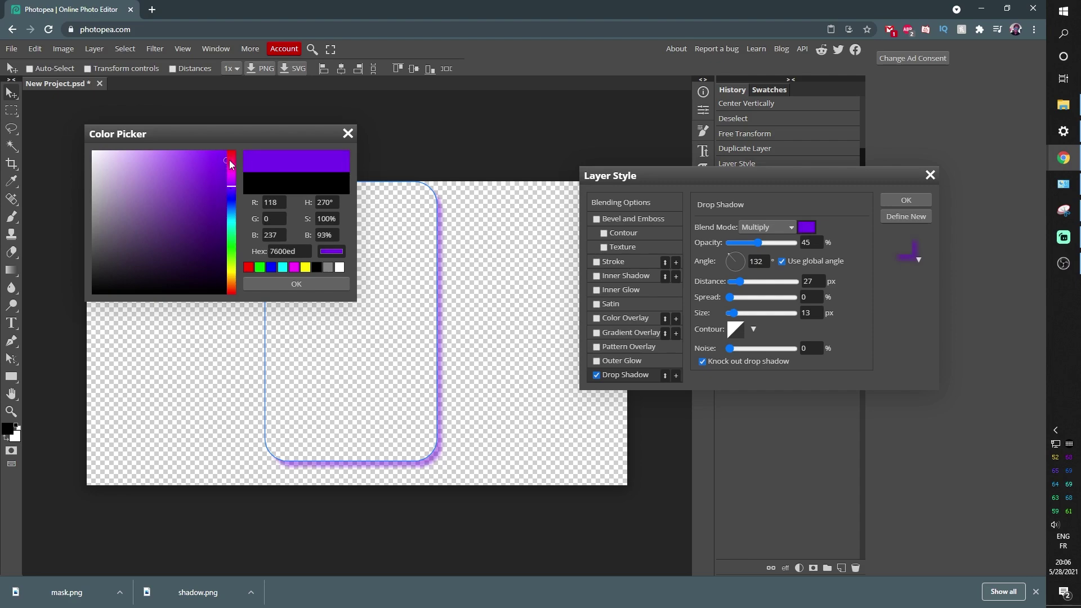
click(313, 286)
click(904, 203)
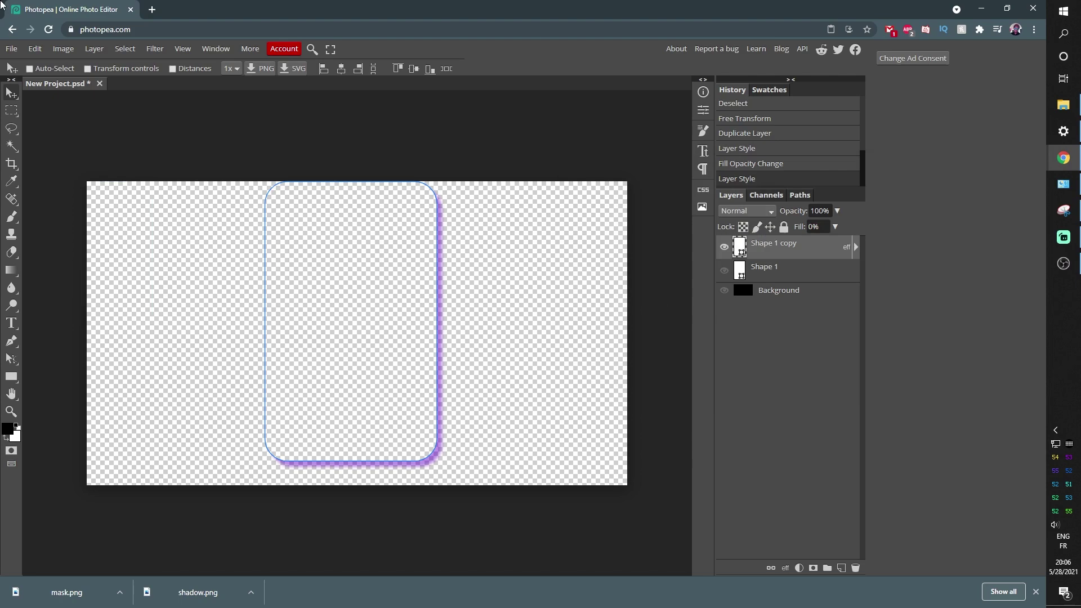
Export the purple shadow image as shadow purple.png
click(11, 48)
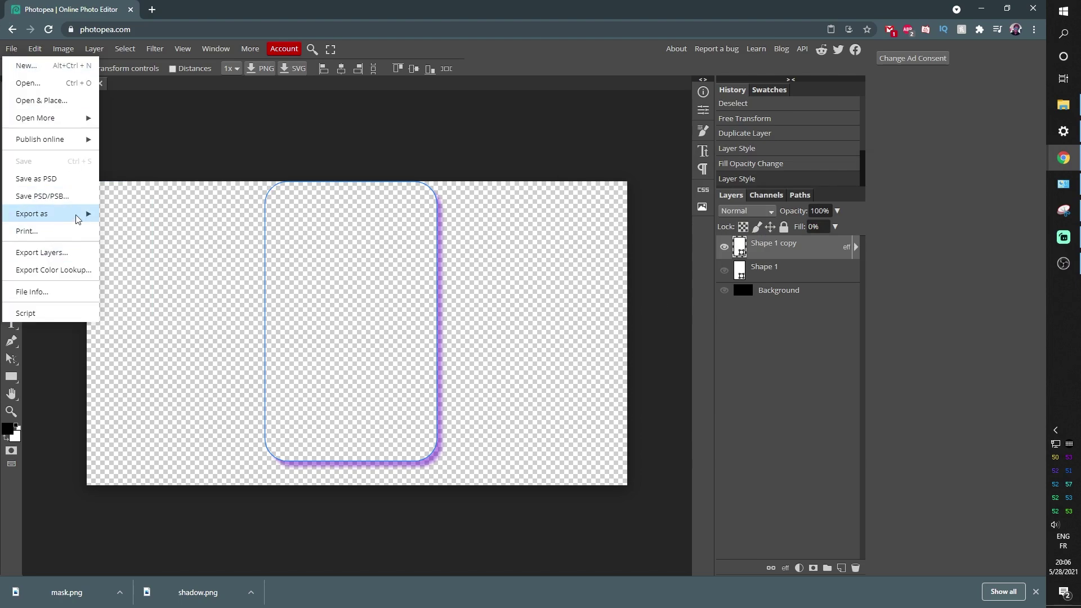
mouse_move(85, 213)
click(121, 213)
click(440, 256)
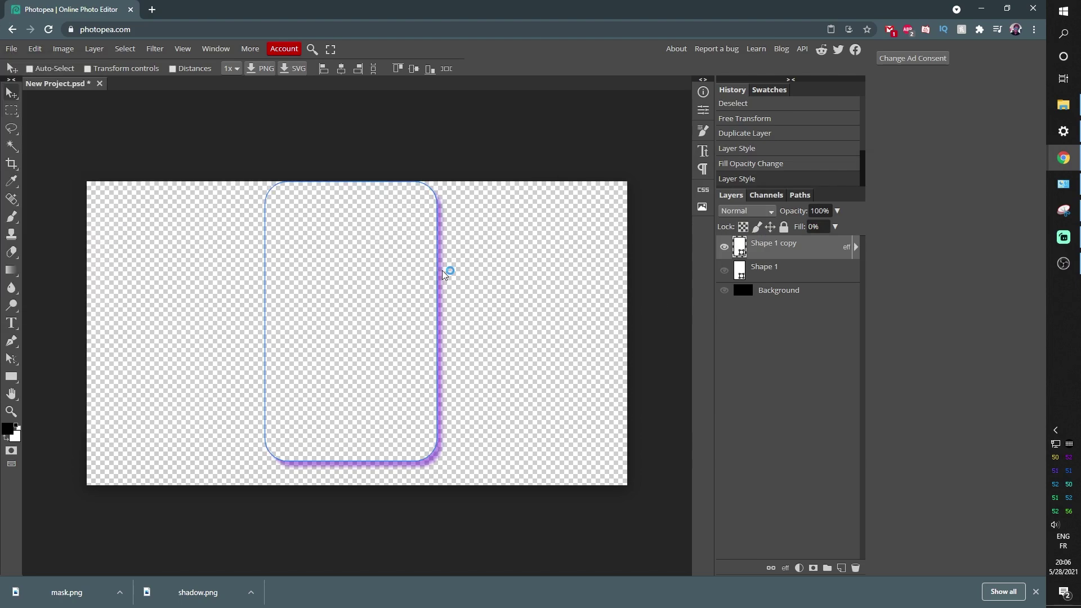
click(301, 341)
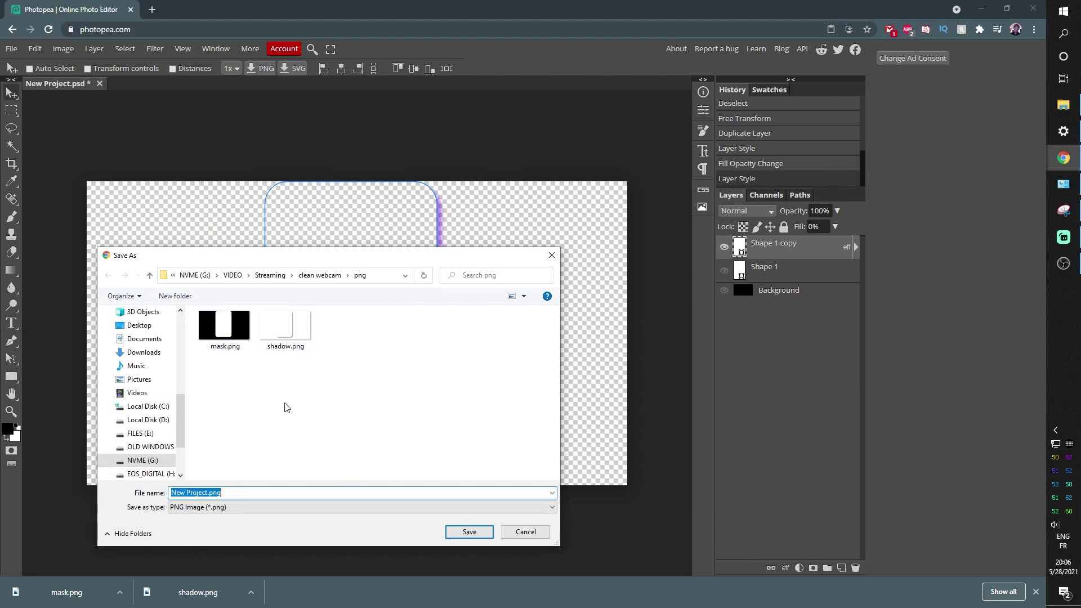
double_click(193, 494)
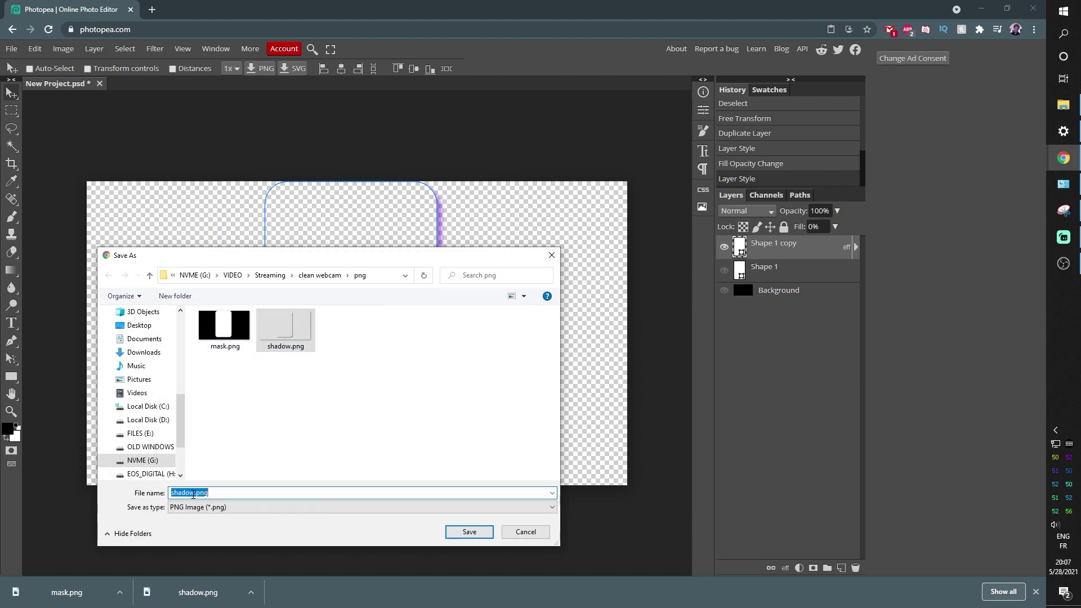
text(purpl)
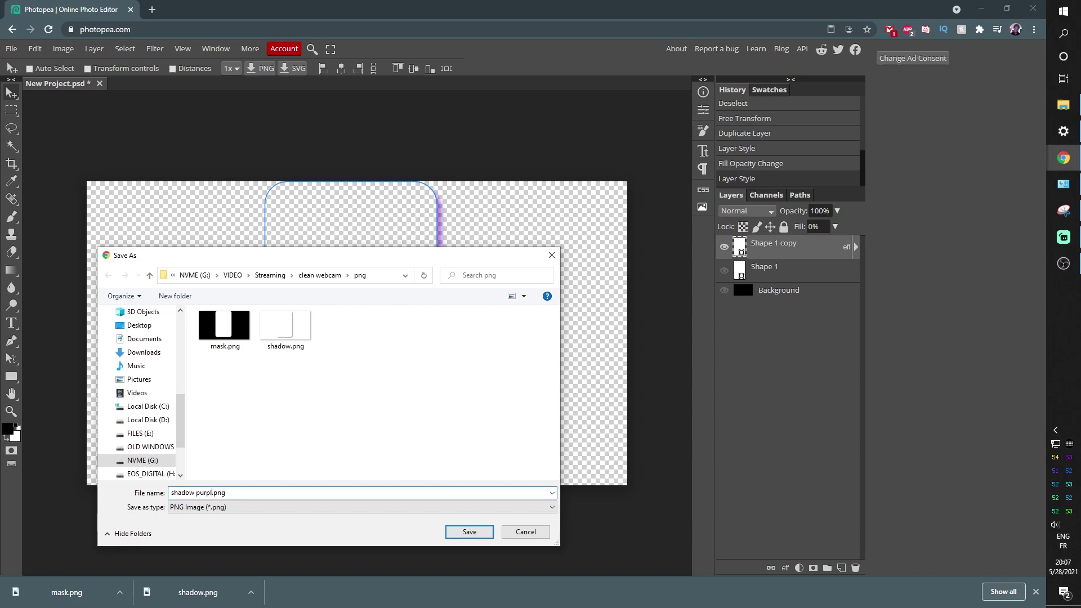
text(e)
key(Return)
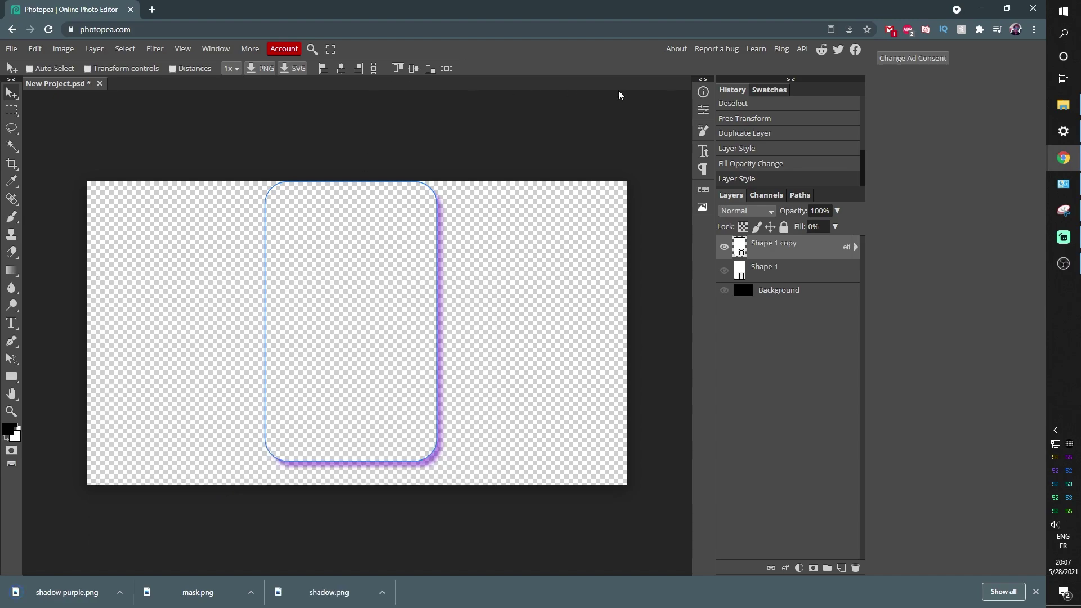
In OBS, add the existing Video Capture Device to Scene 2 and accept its properties unchanged
click(1062, 264)
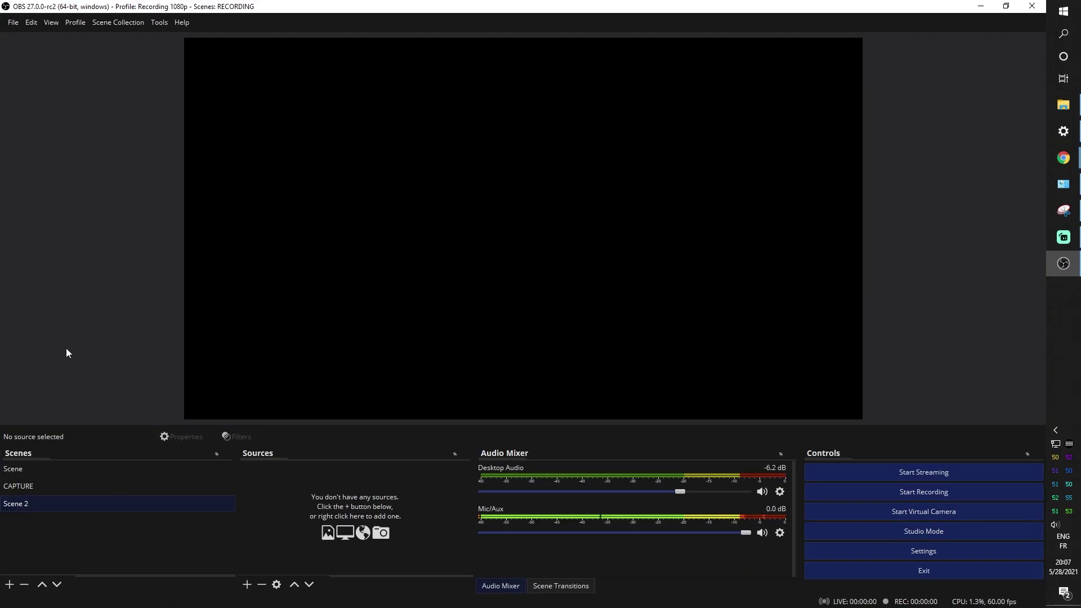
click(247, 585)
click(291, 527)
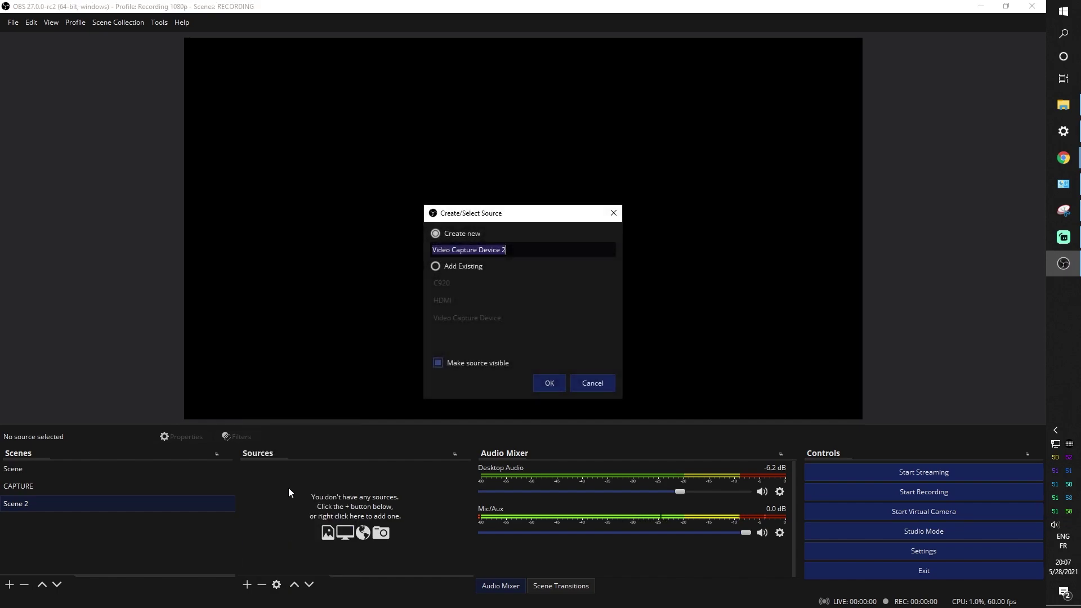
click(435, 266)
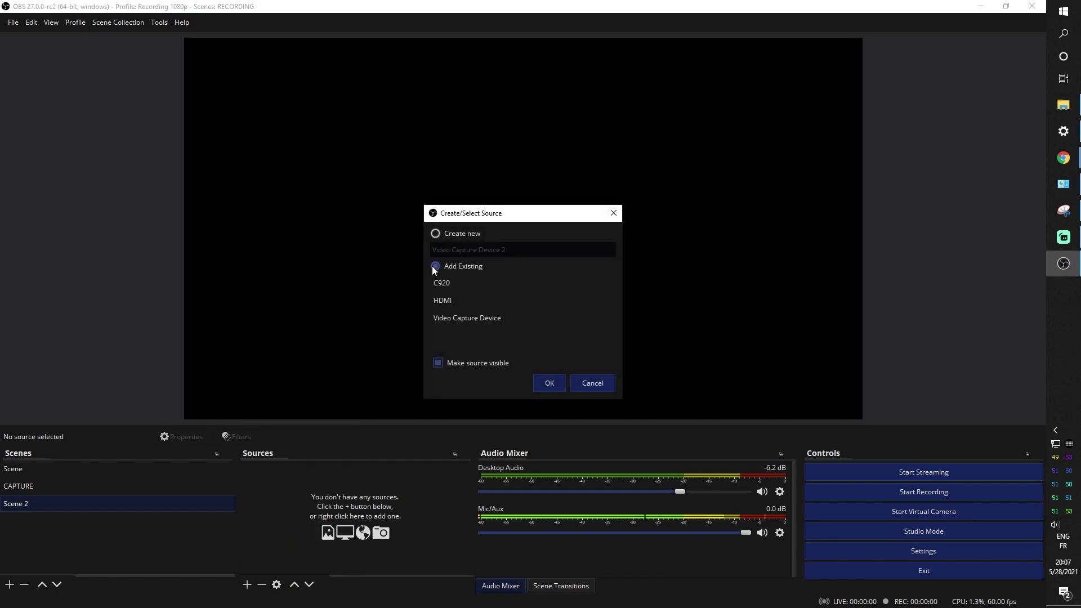
click(446, 319)
click(550, 385)
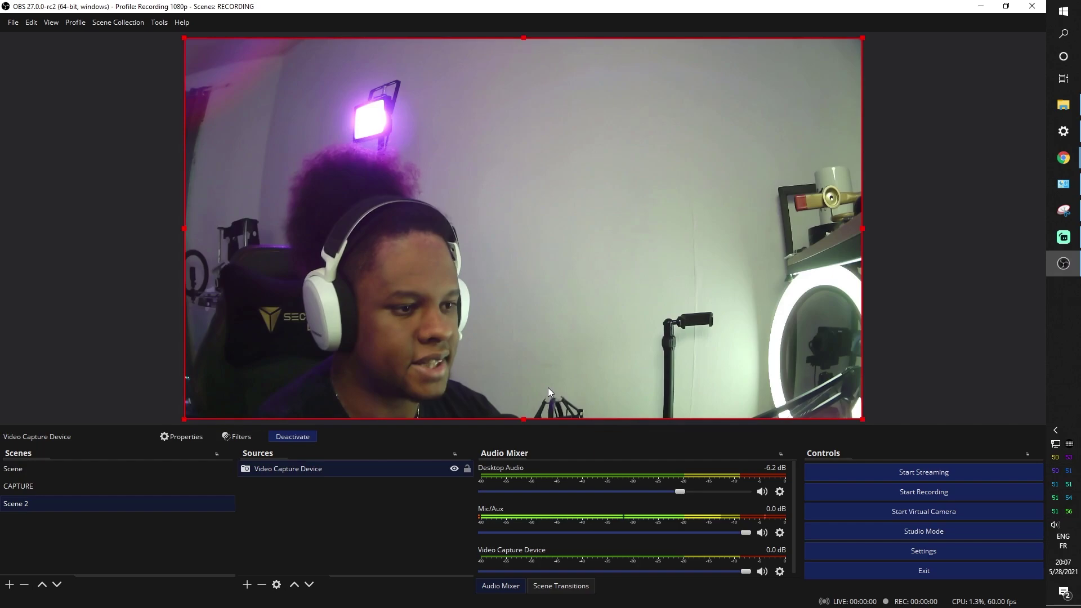
double_click(284, 469)
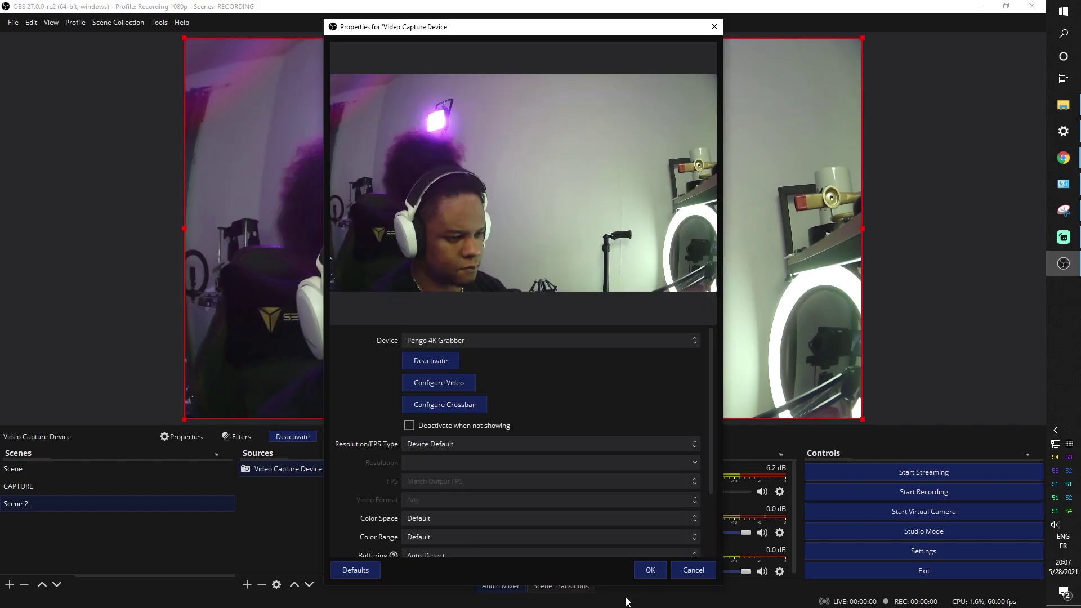
click(650, 570)
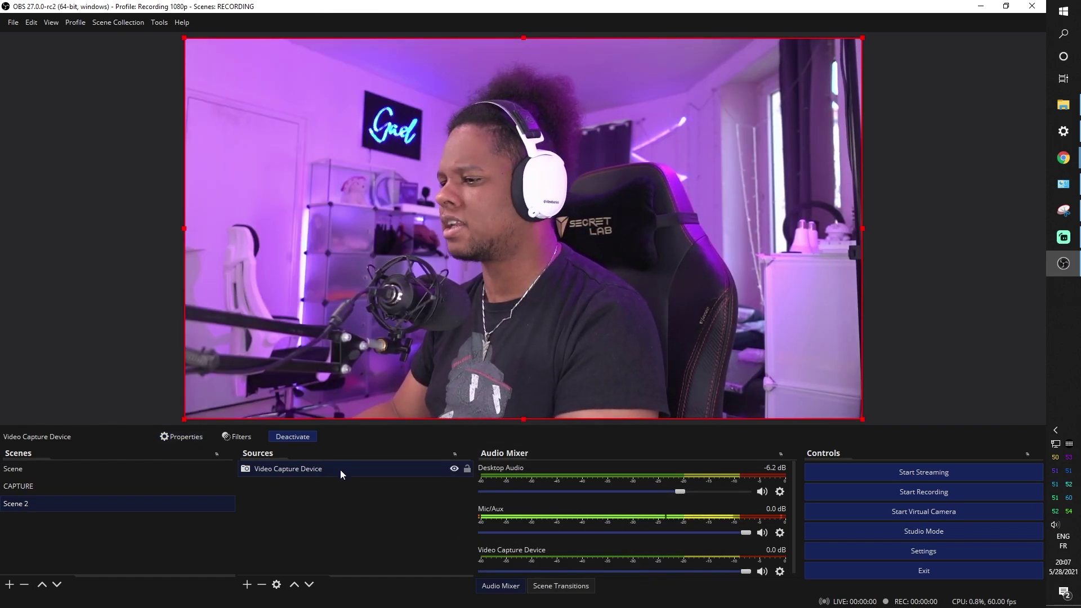
Add an Image Mask/Blend filter to the webcam using mask.png for a centred rounded portrait shape
right_click(290, 472)
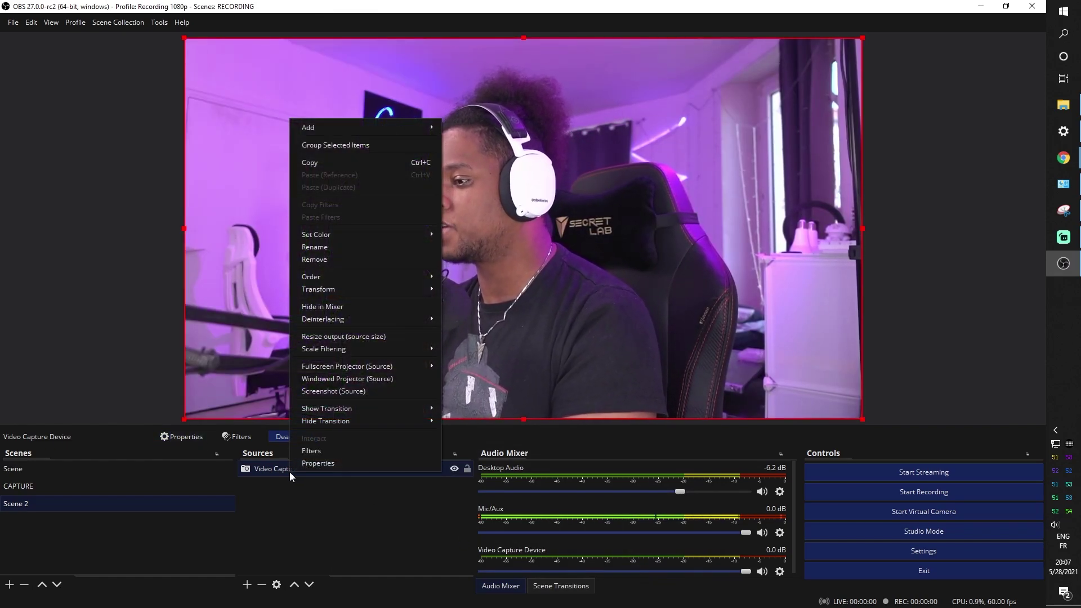
click(317, 454)
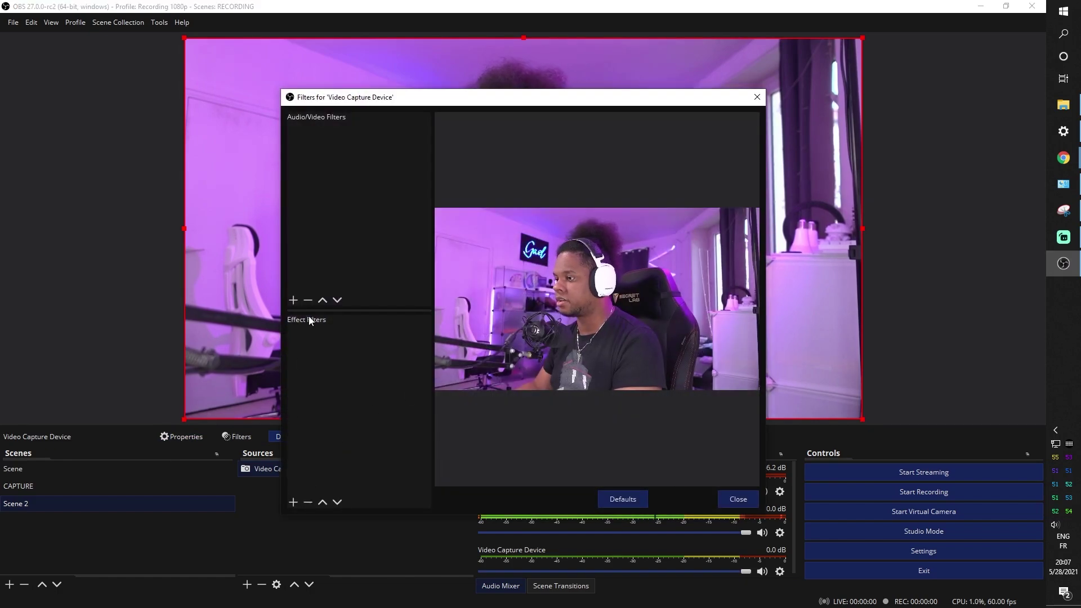
click(293, 502)
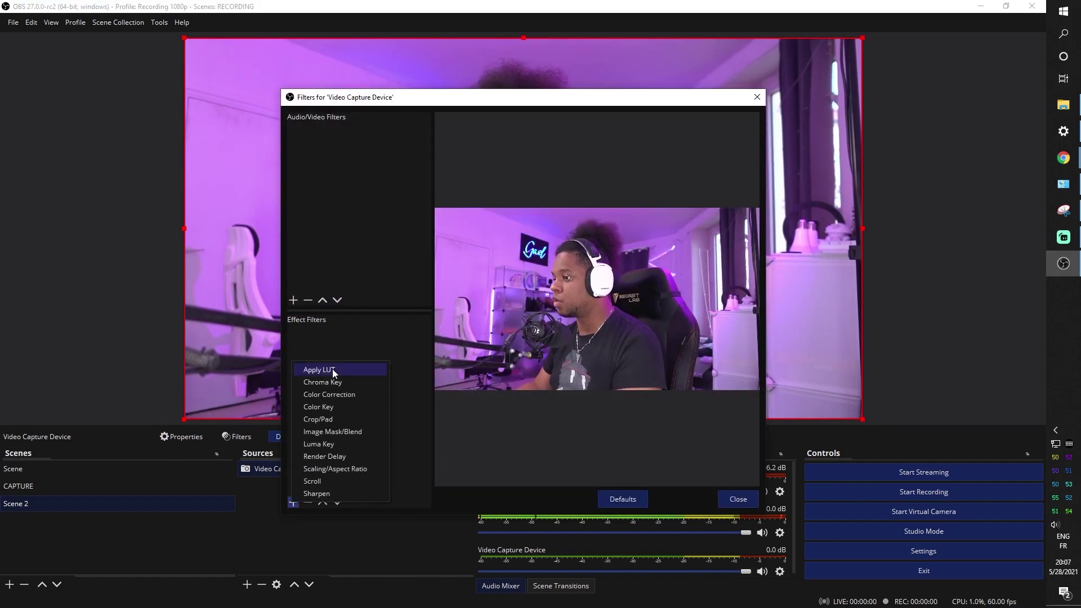
click(335, 432)
click(498, 328)
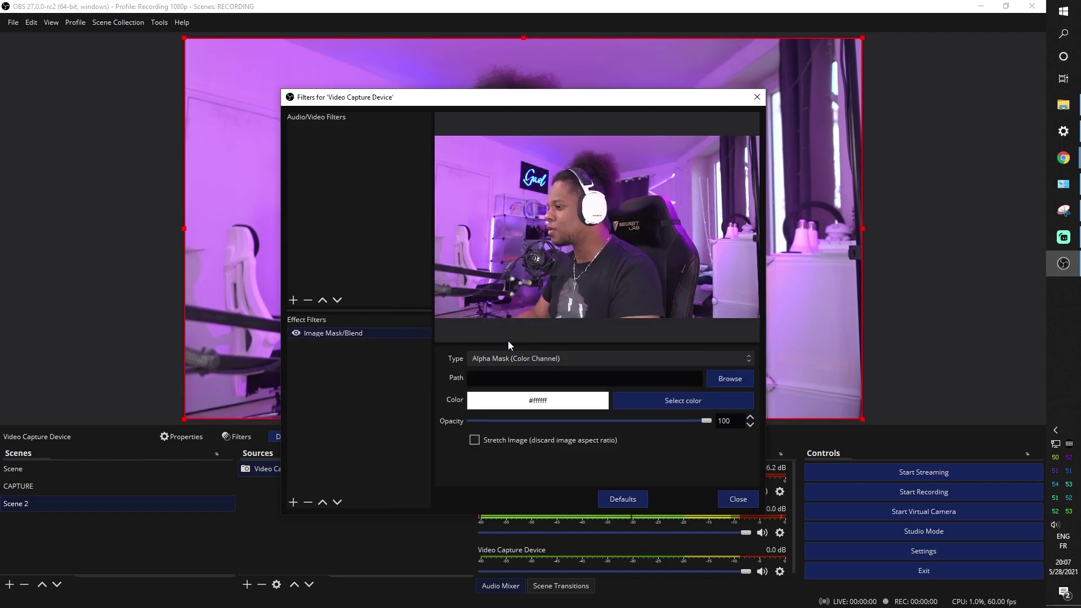
click(740, 384)
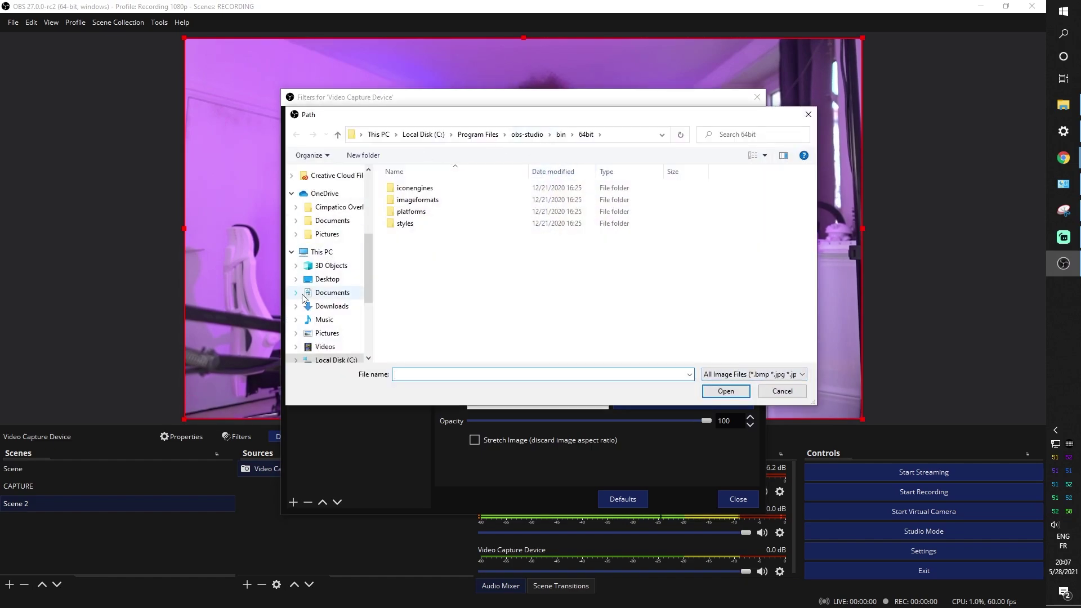
scroll(324, 299, up, 5)
click(327, 309)
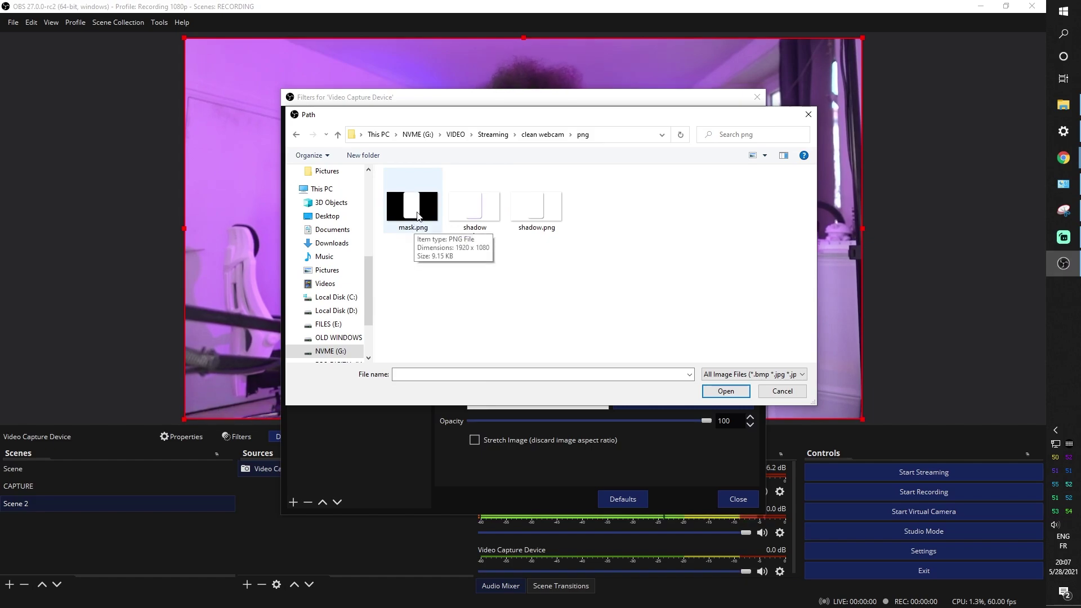
click(417, 216)
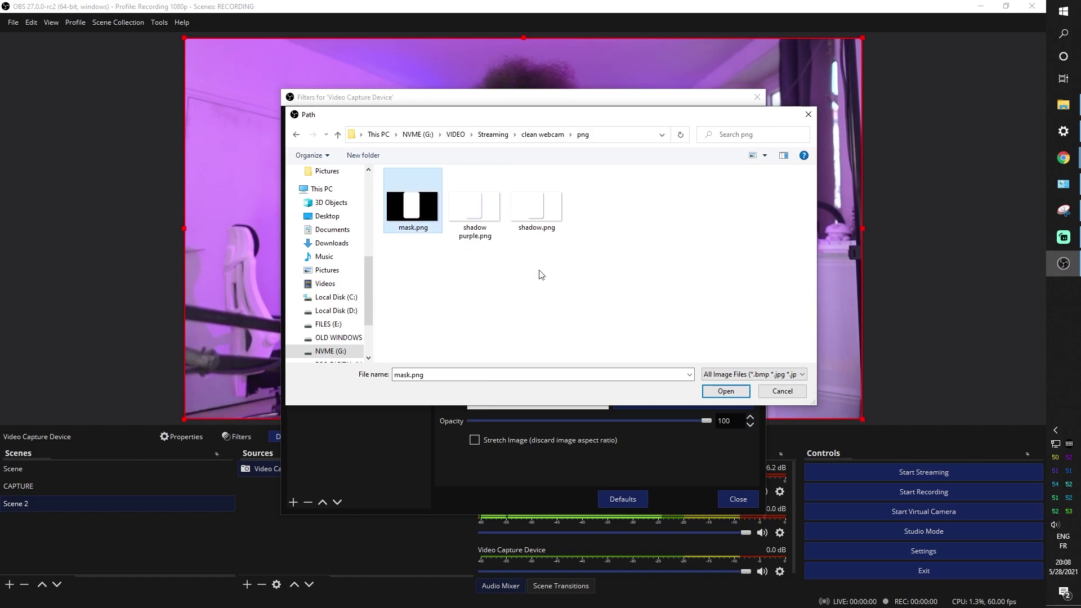
click(719, 392)
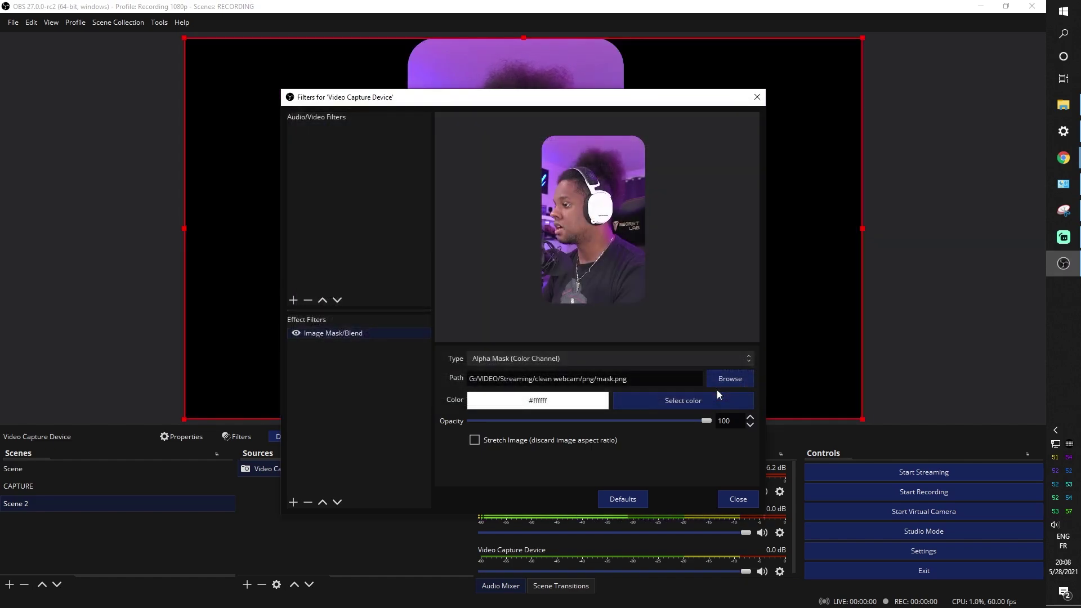
click(738, 499)
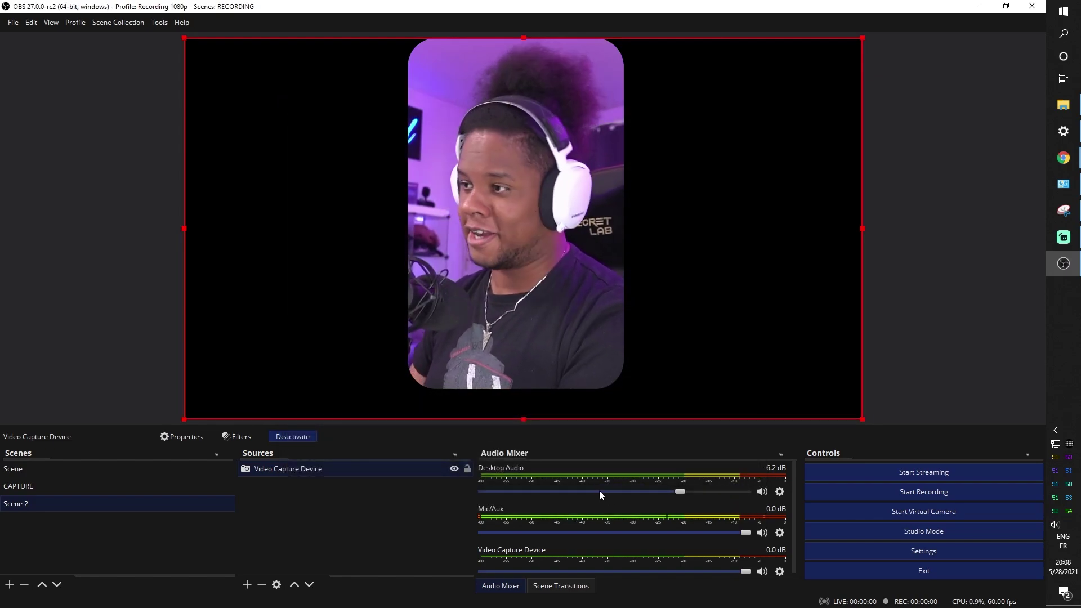
Add an Image source showing shadow purple.png as the rounded webcam's purple drop shadow
click(248, 585)
click(298, 442)
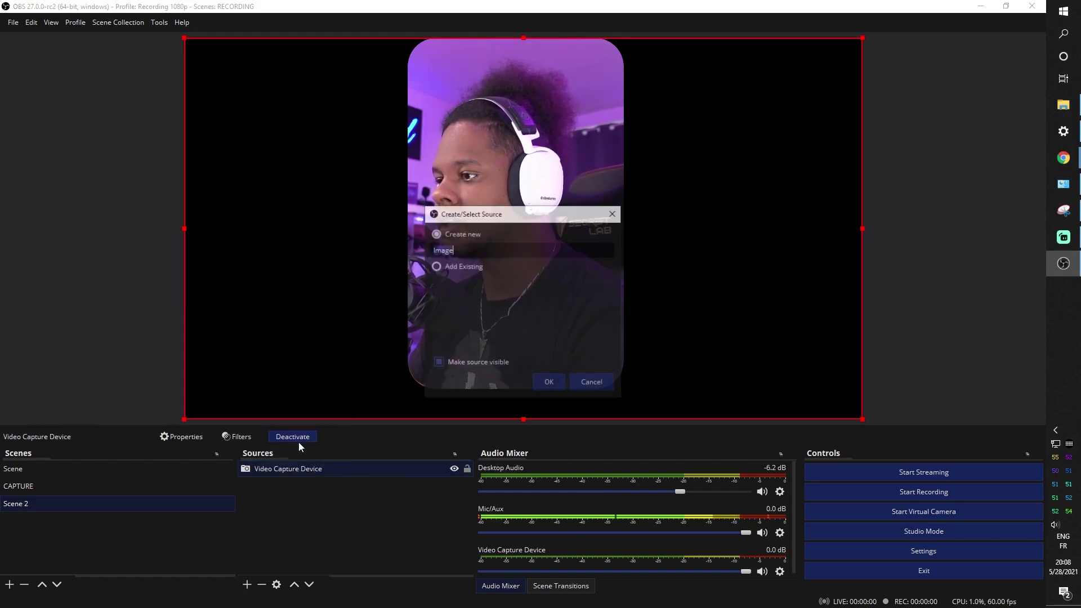
click(546, 382)
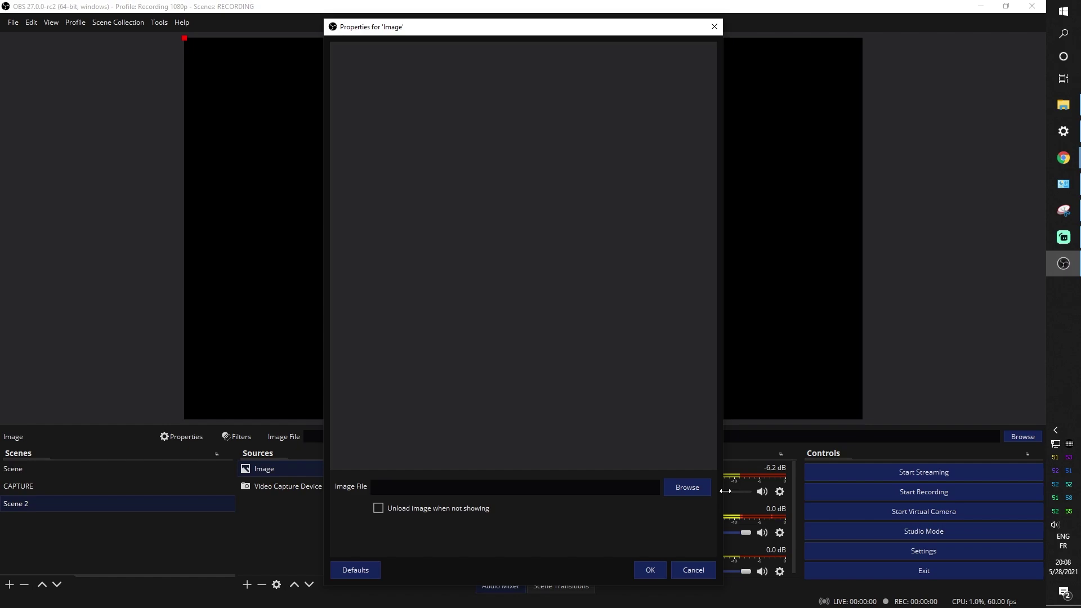
click(688, 488)
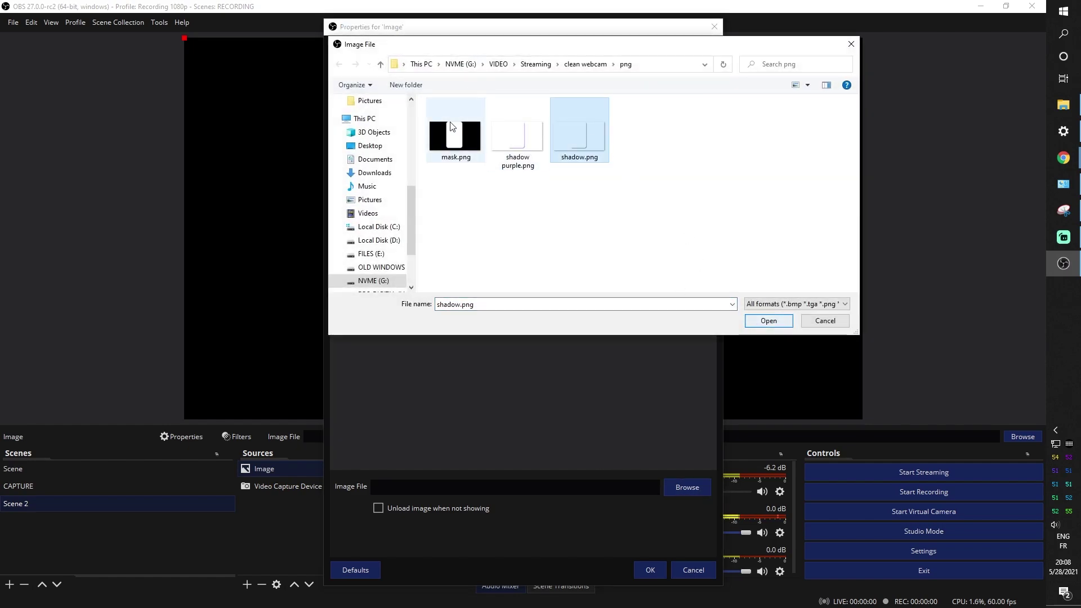
click(526, 147)
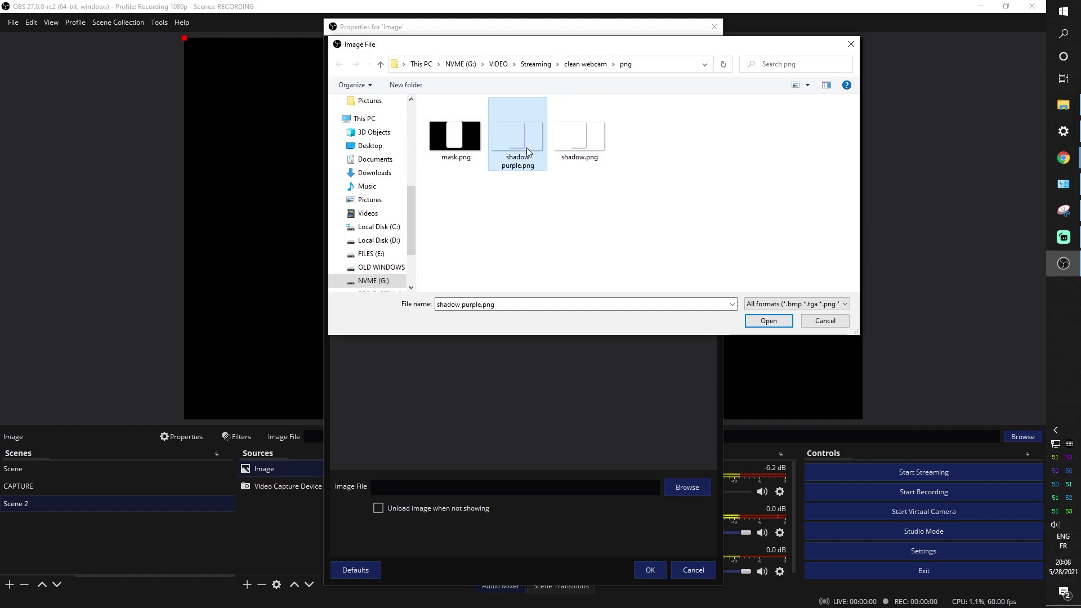
click(768, 321)
click(650, 570)
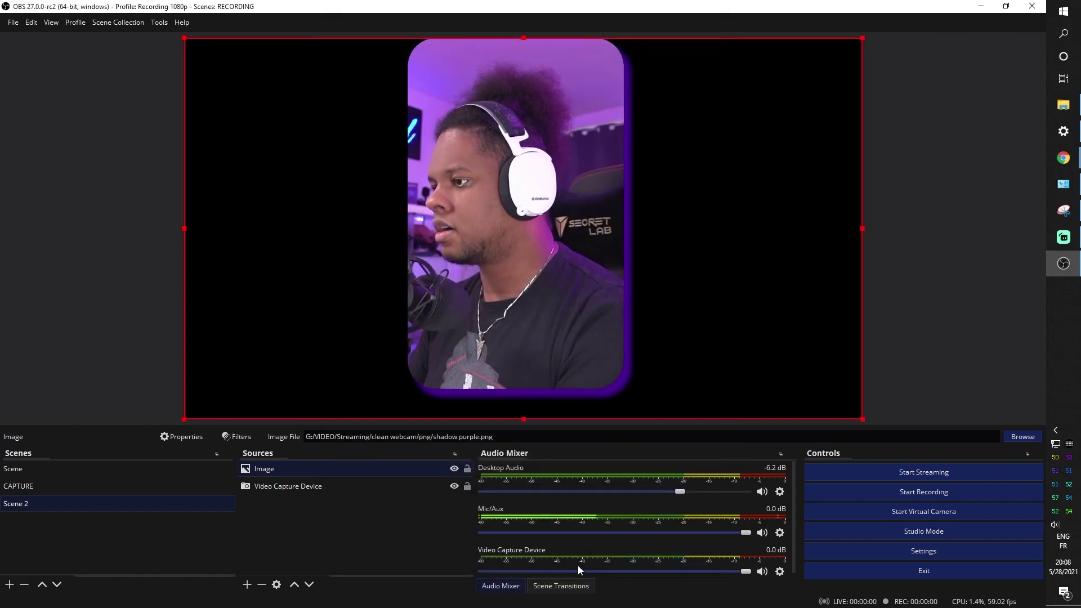
click(331, 551)
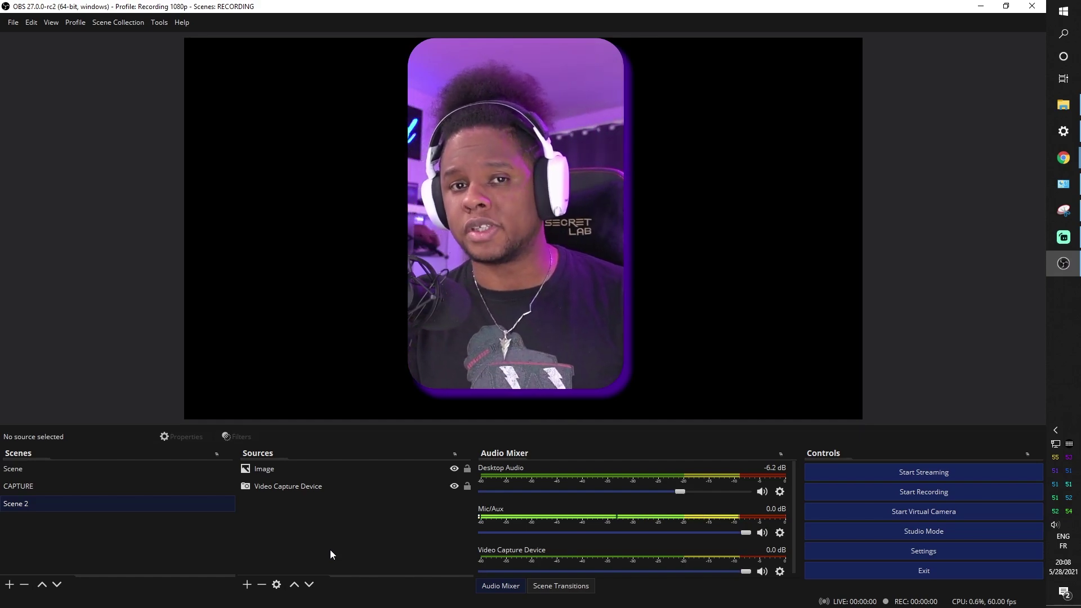
Drag 100.gif from the Pictures stock folder in File Explorer onto the OBS preview
key(alt+Tab)
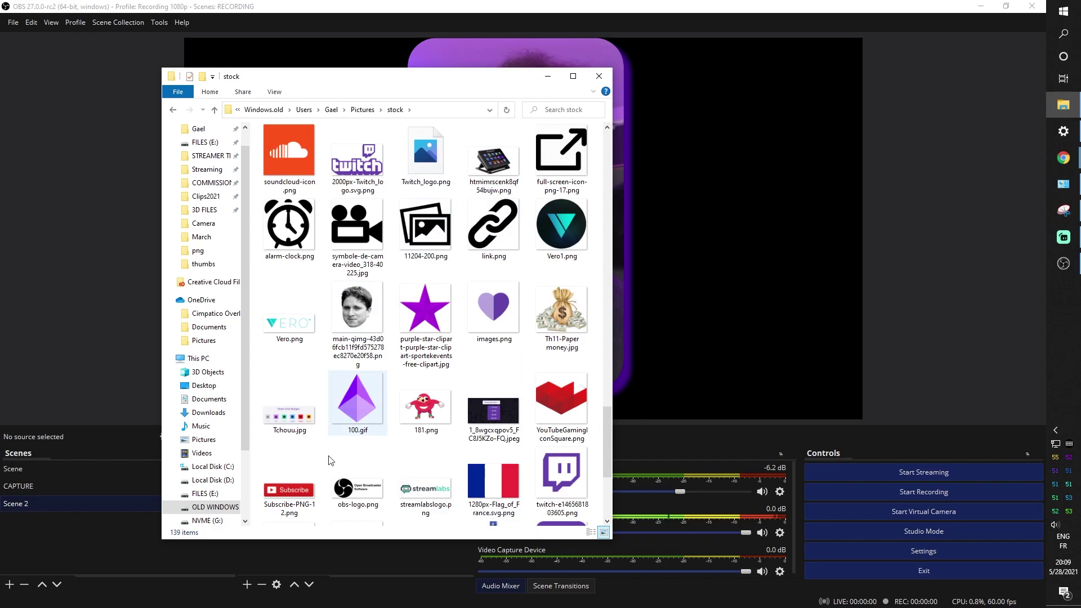
click(350, 401)
drag(399, 74, 239, 32)
drag(198, 361, 601, 228)
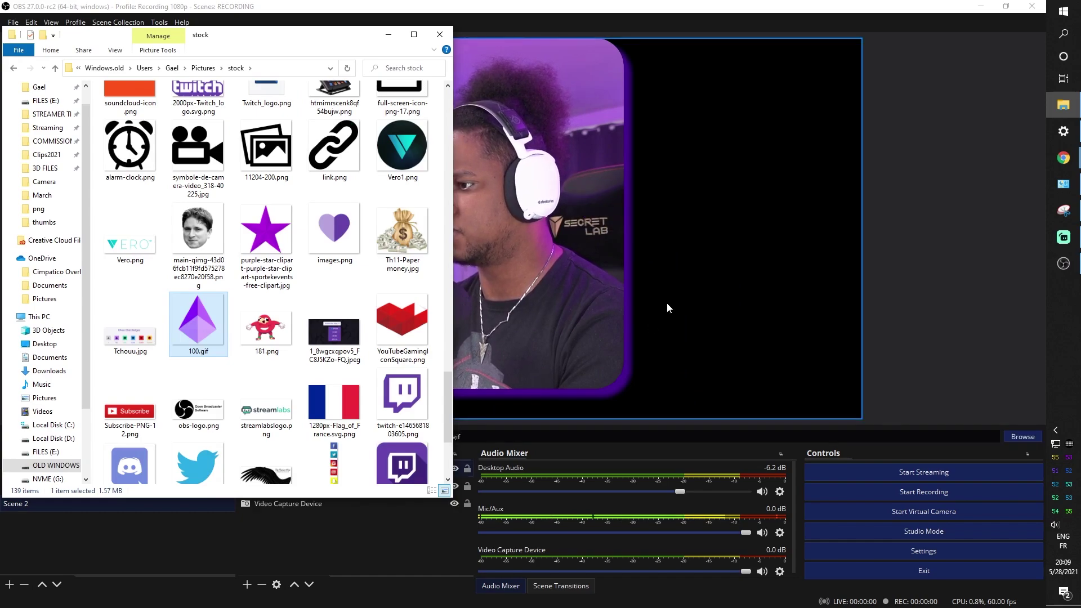
Shrink the 100.gif gem to a small icon at the rounded webcam's bottom-left corner
click(398, 569)
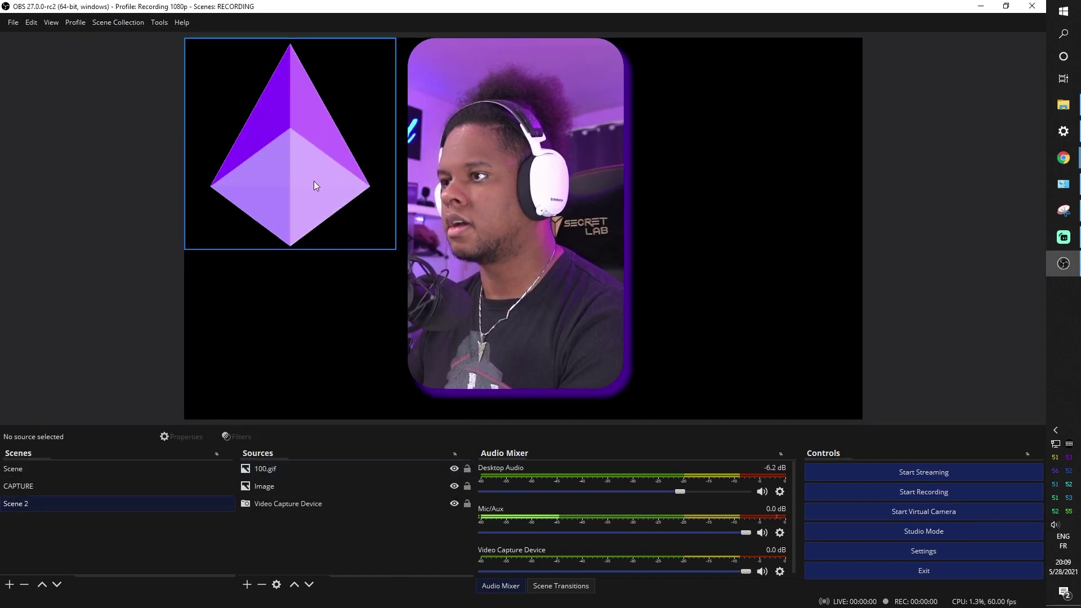
double_click(257, 469)
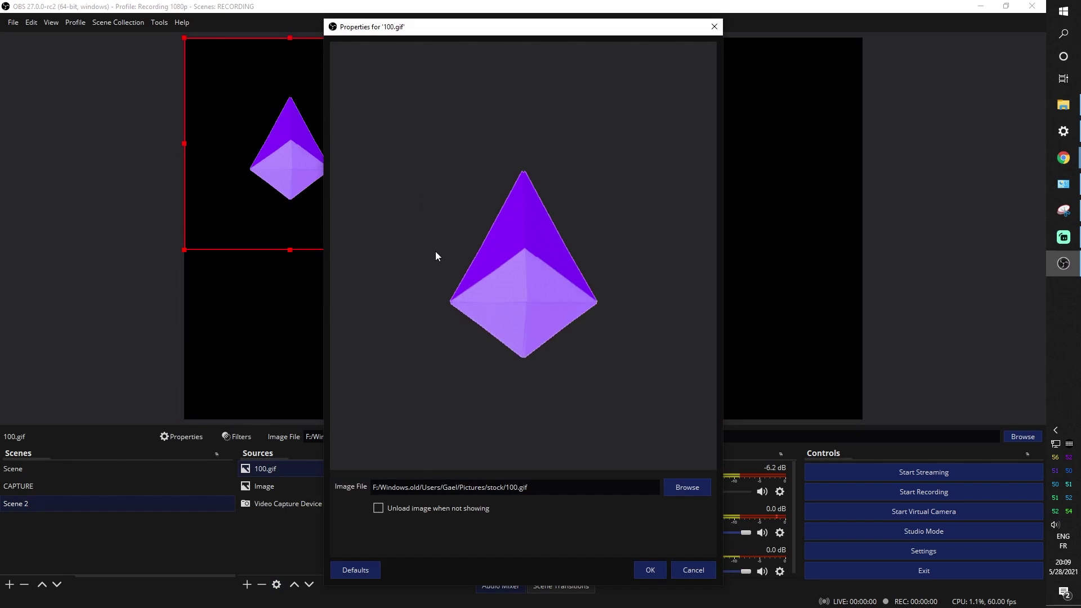
click(704, 569)
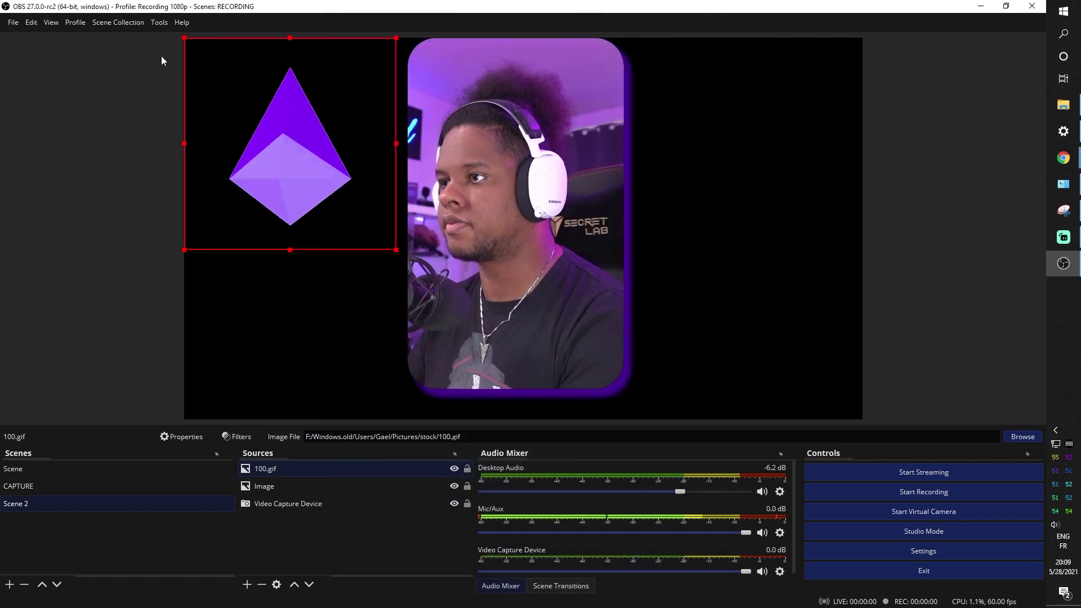
drag(185, 38, 435, 354)
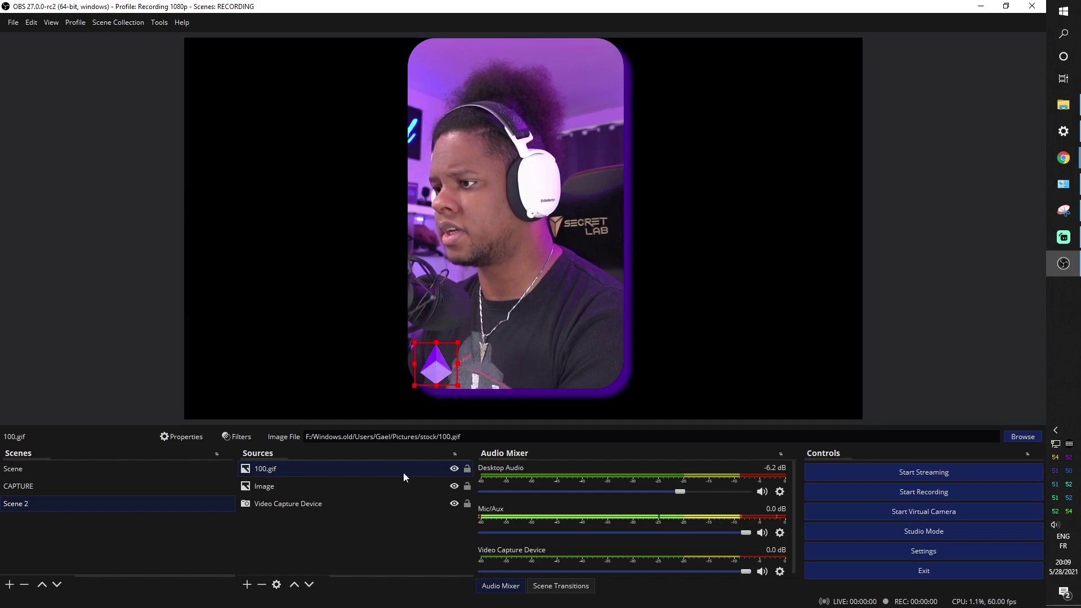
click(307, 549)
Add a Text (GDI+) source and enable Read from file
click(247, 586)
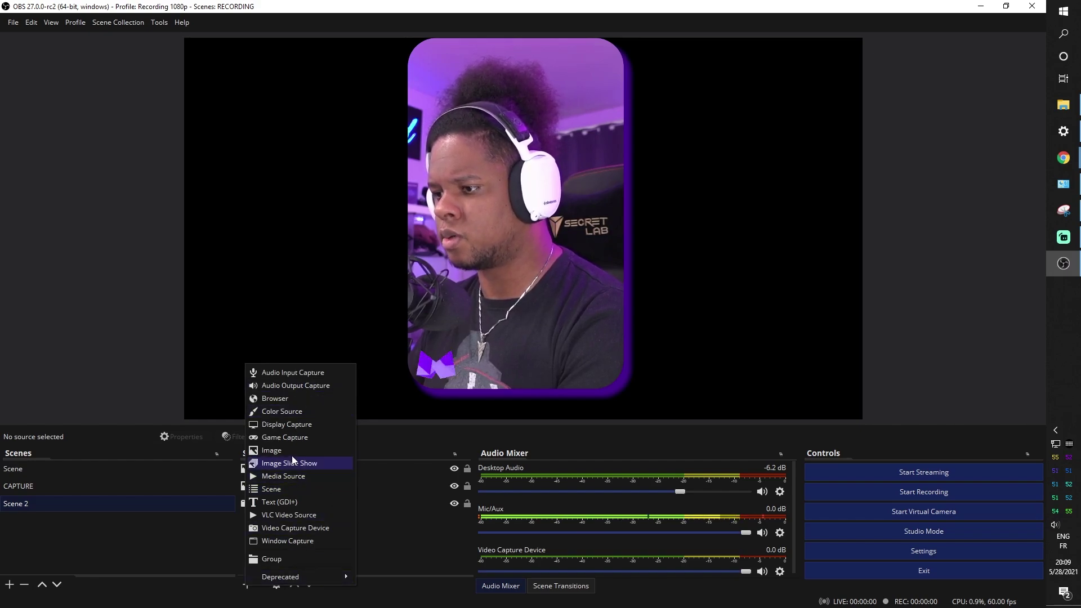
click(292, 502)
click(549, 383)
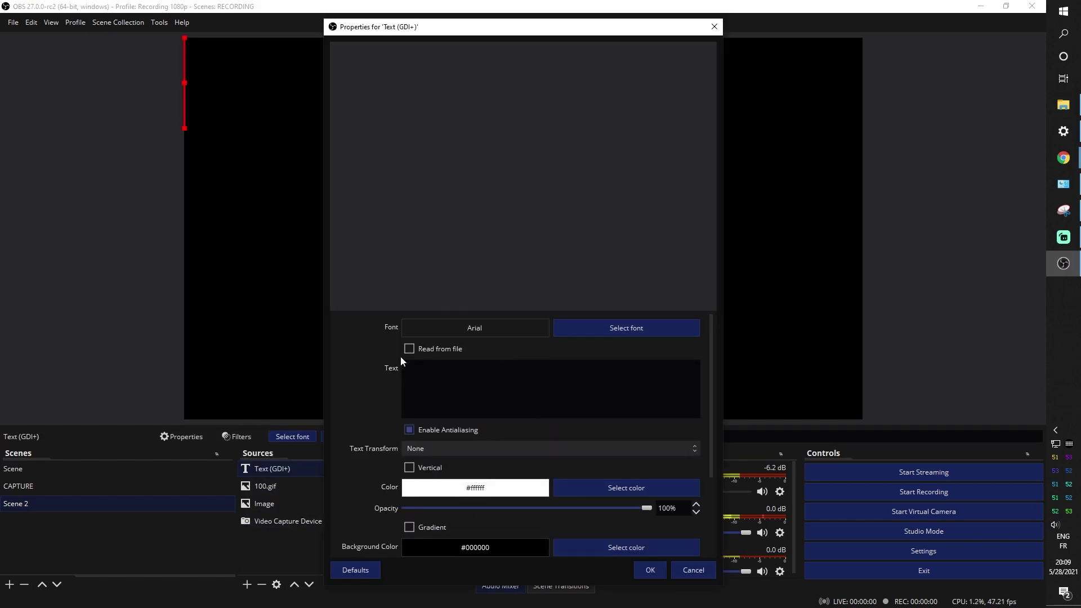
click(409, 351)
click(673, 383)
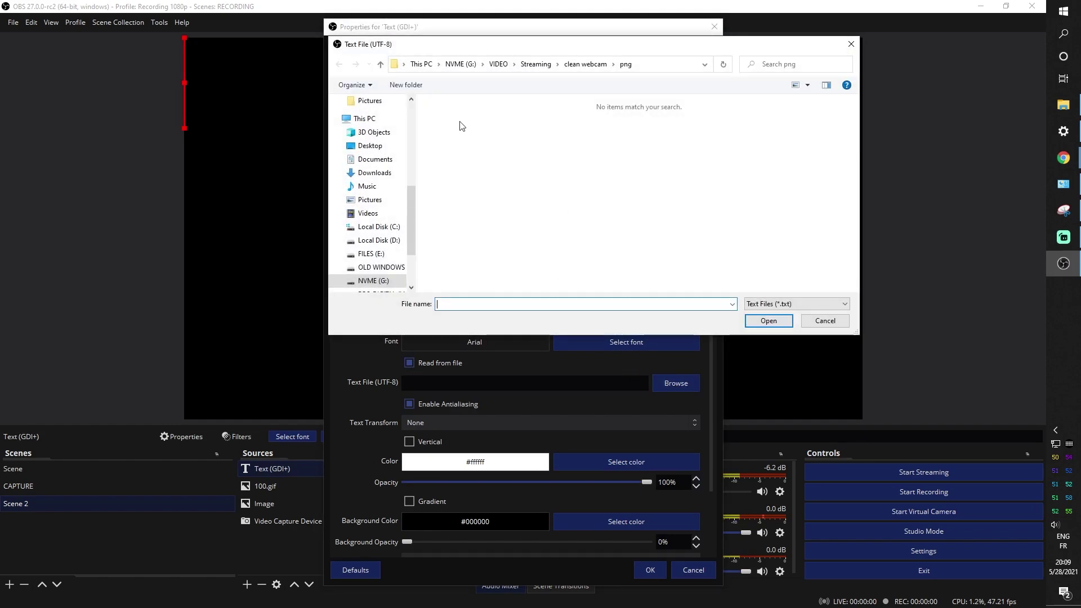
Load most_recent_cheerer.txt from the Desktop's Stream labels folder as the text file
scroll(366, 224, up, 4)
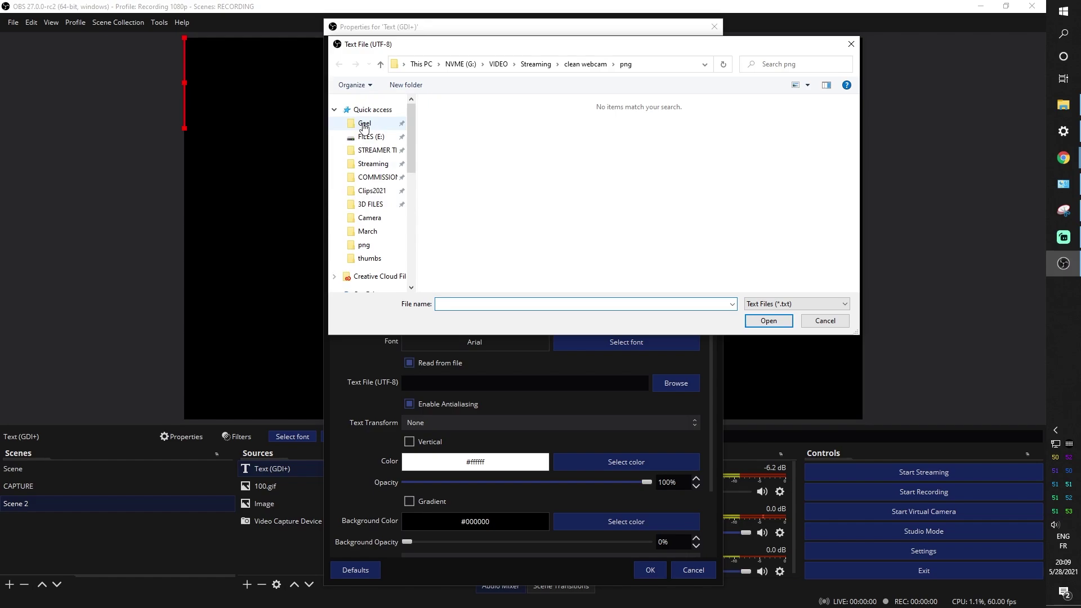
scroll(366, 214, down, 2)
scroll(369, 208, up, 2)
scroll(367, 220, down, 2)
click(370, 289)
double_click(454, 152)
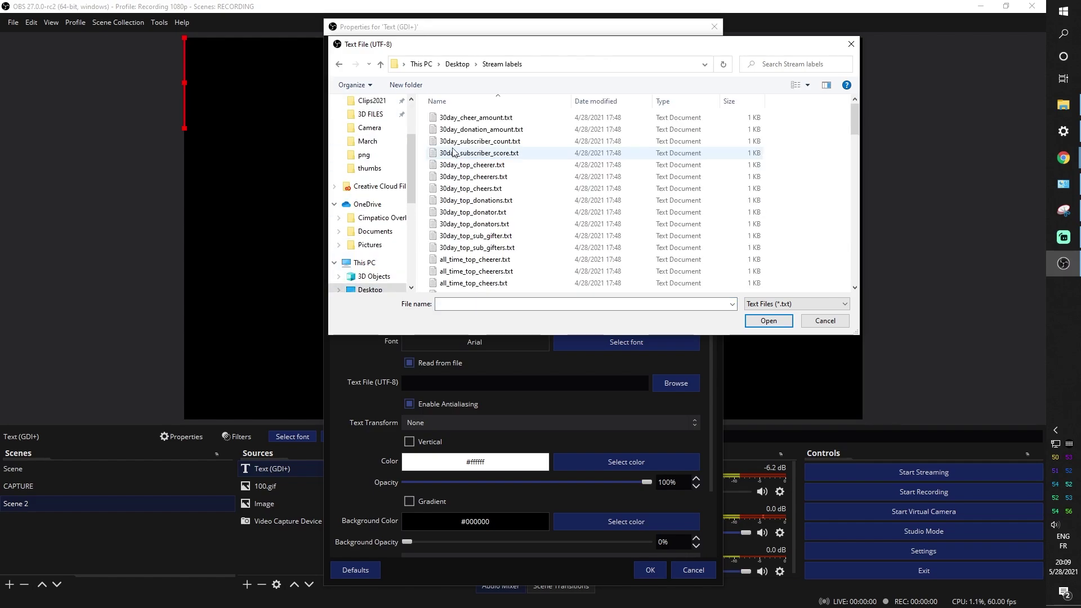
click(492, 238)
key(m)
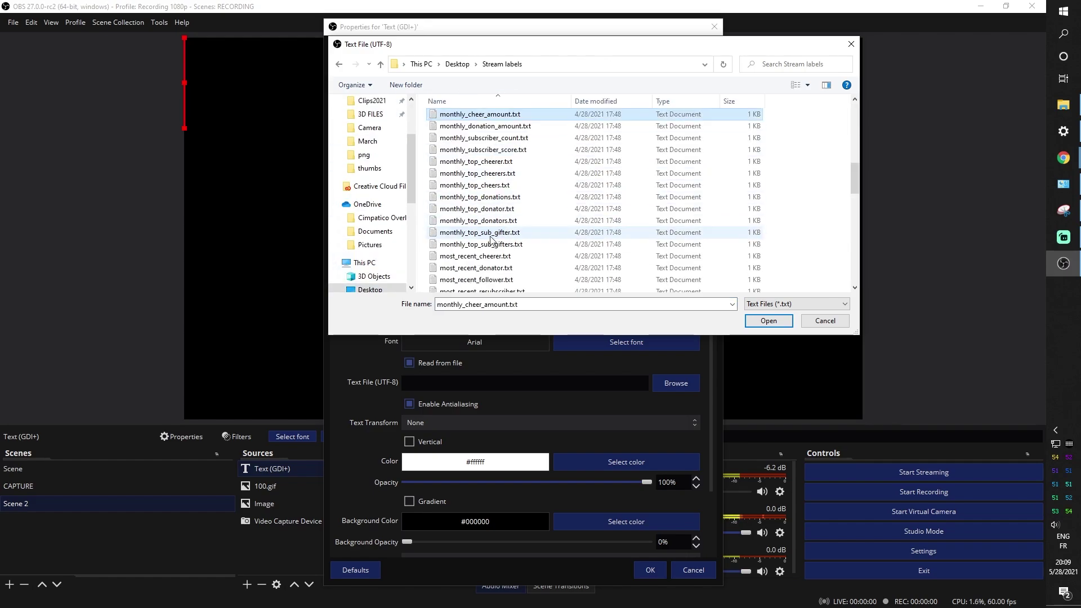
double_click(485, 256)
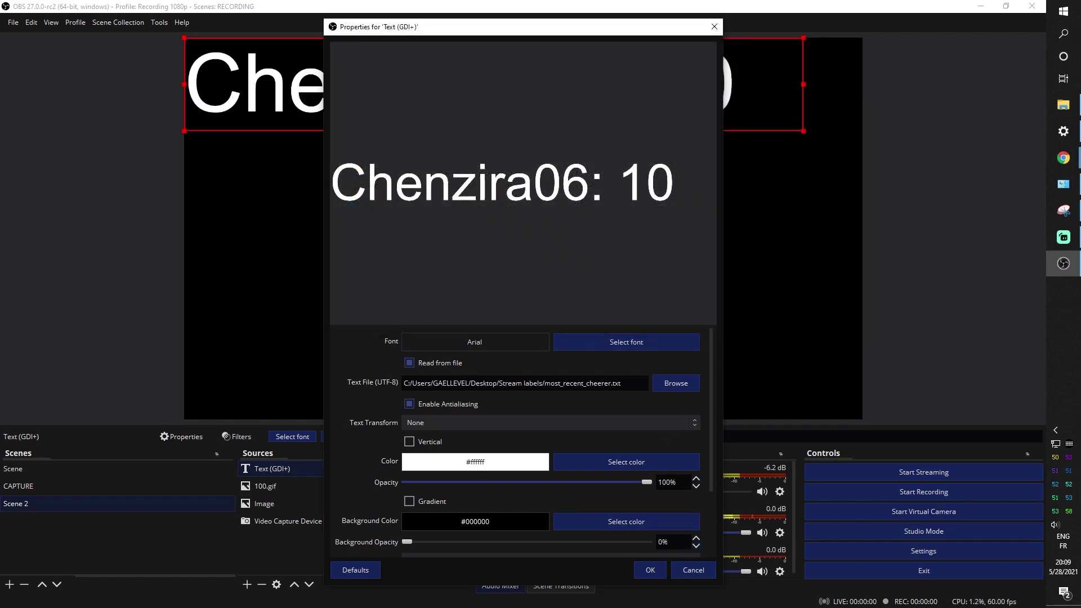
click(633, 343)
click(630, 407)
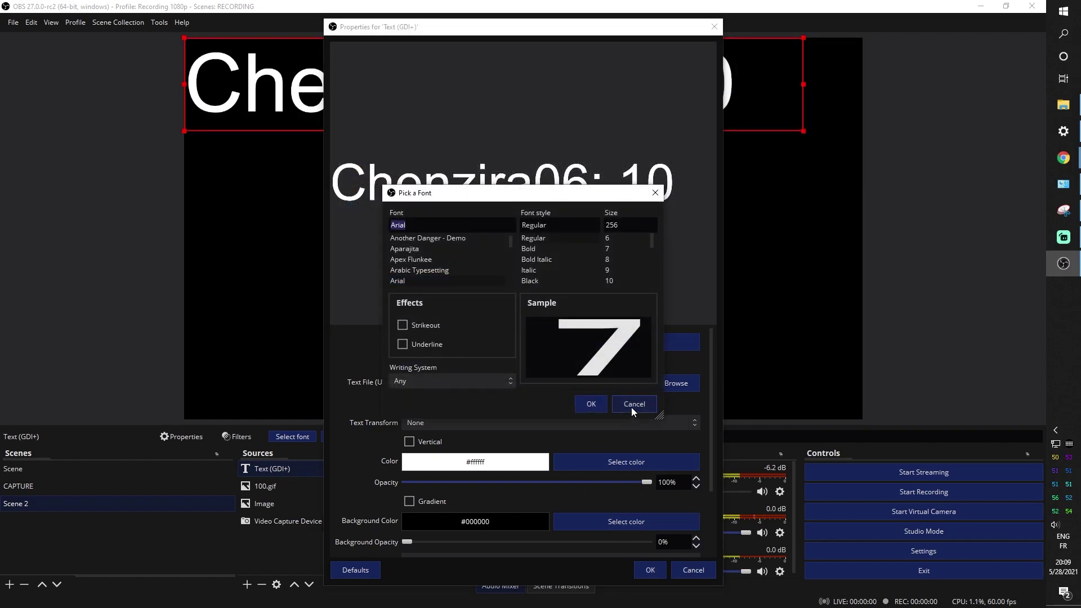
click(648, 569)
Shrink the cheerer text beside the gem at the webcam's bottom and add a Scroll filter
drag(311, 84, 579, 360)
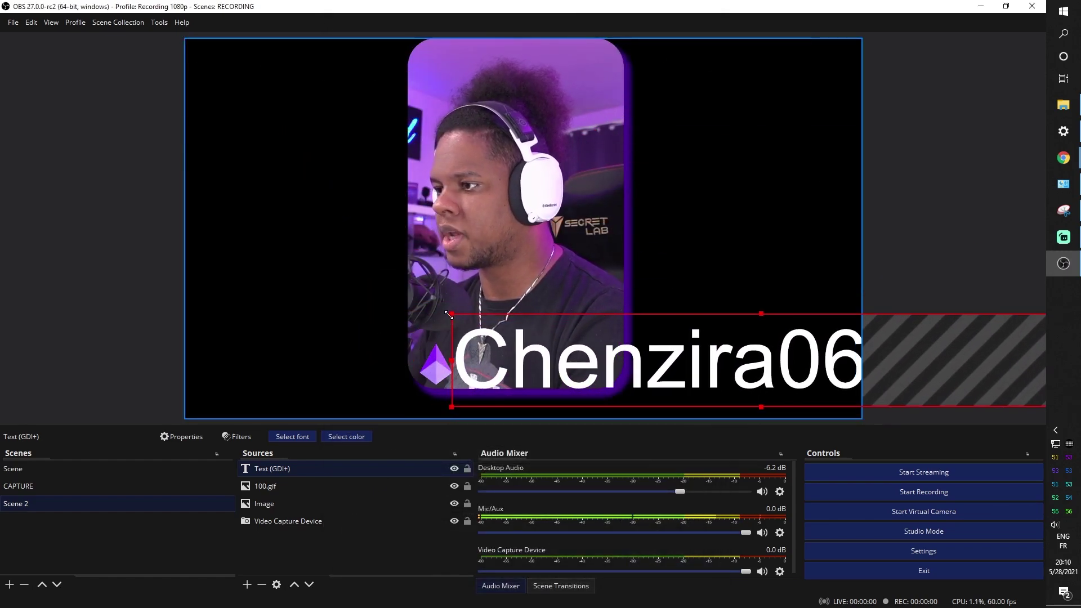
drag(449, 315, 495, 374)
right_click(268, 470)
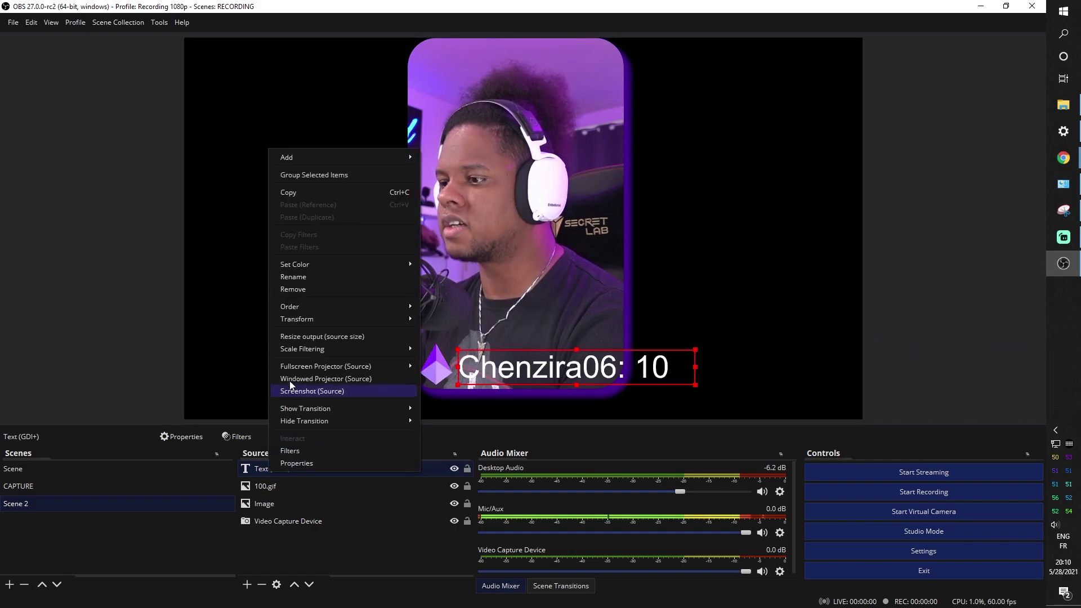
click(290, 451)
click(292, 503)
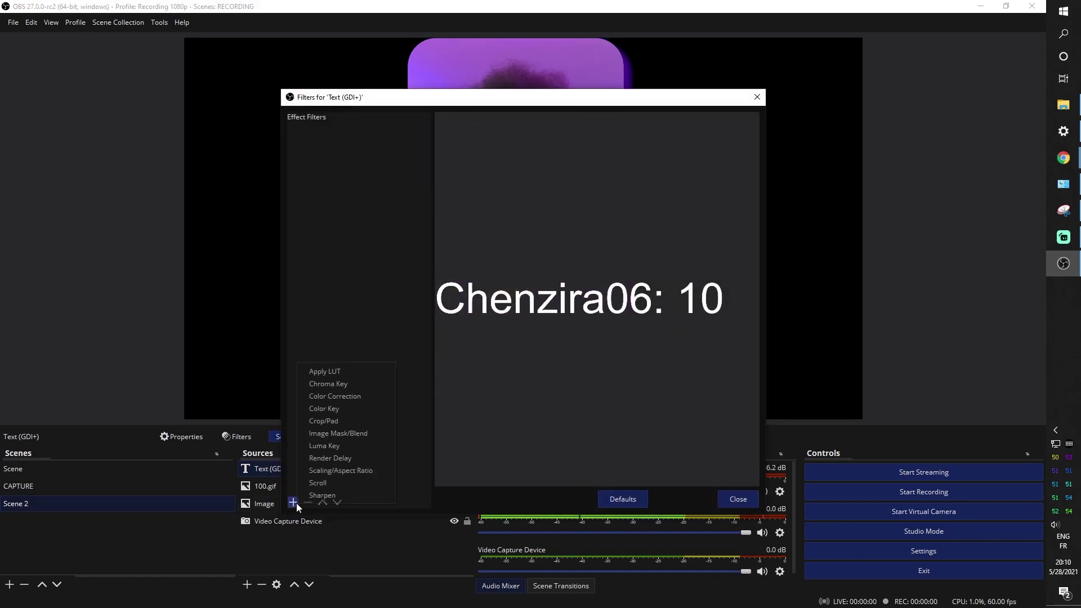
click(318, 484)
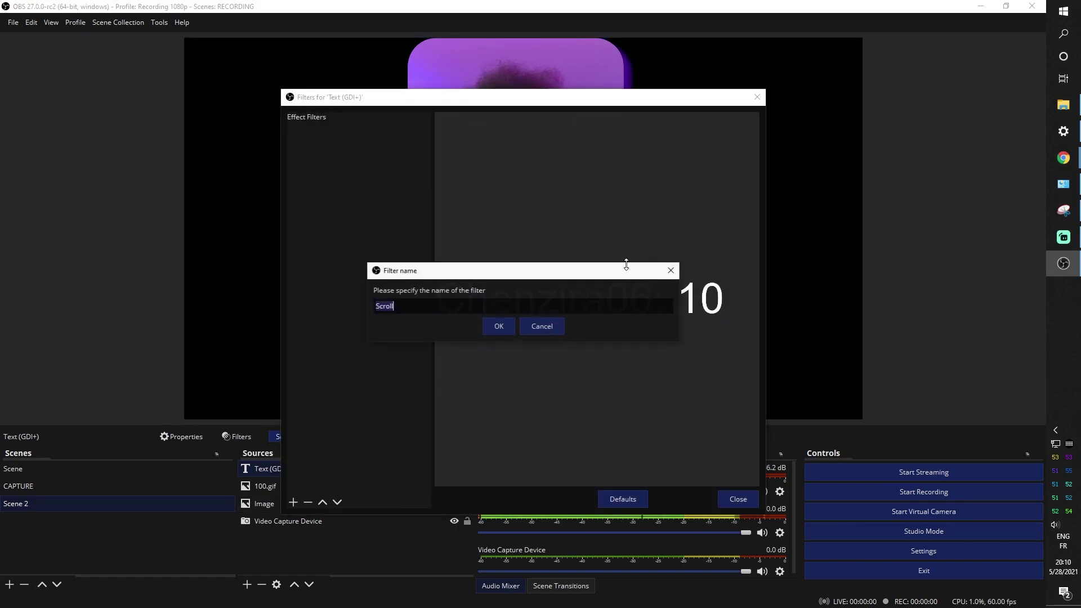
click(499, 330)
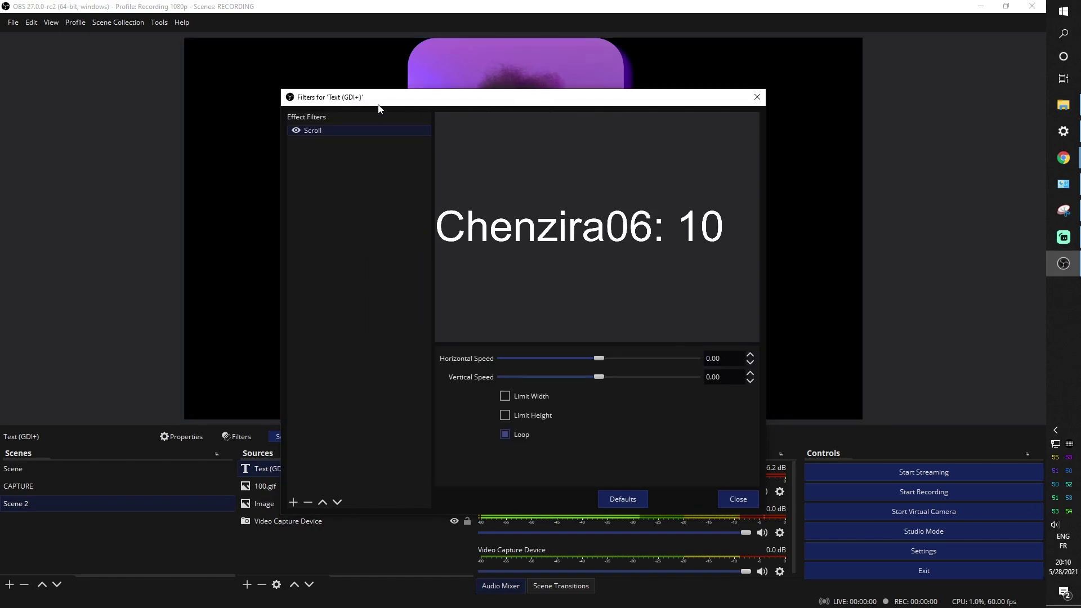
Enable Limit Width with width 1200 and raise the horizontal scroll speed
drag(378, 109, 760, 79)
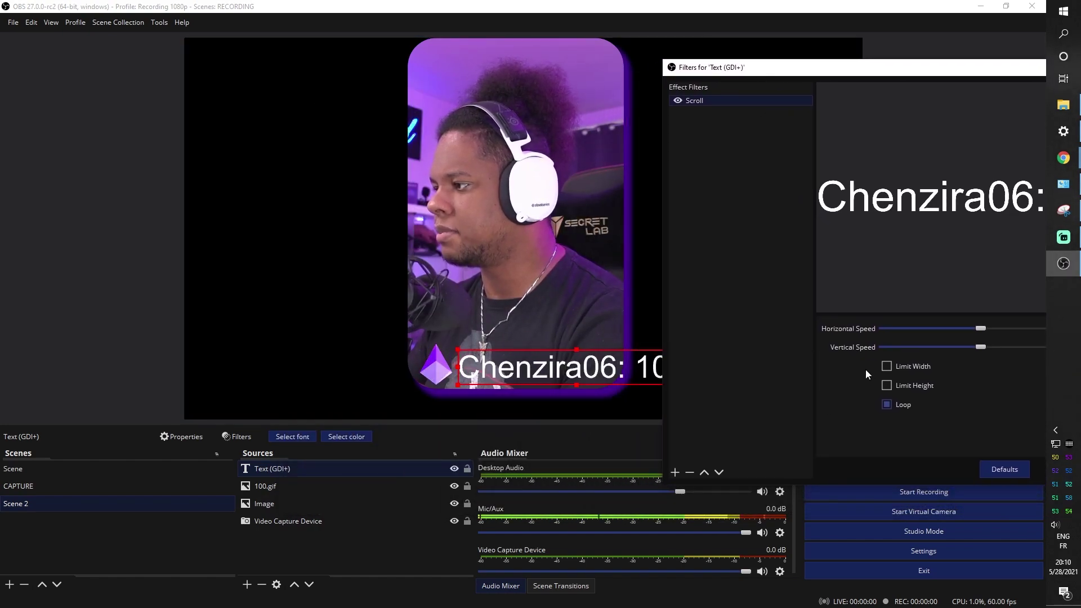
click(894, 366)
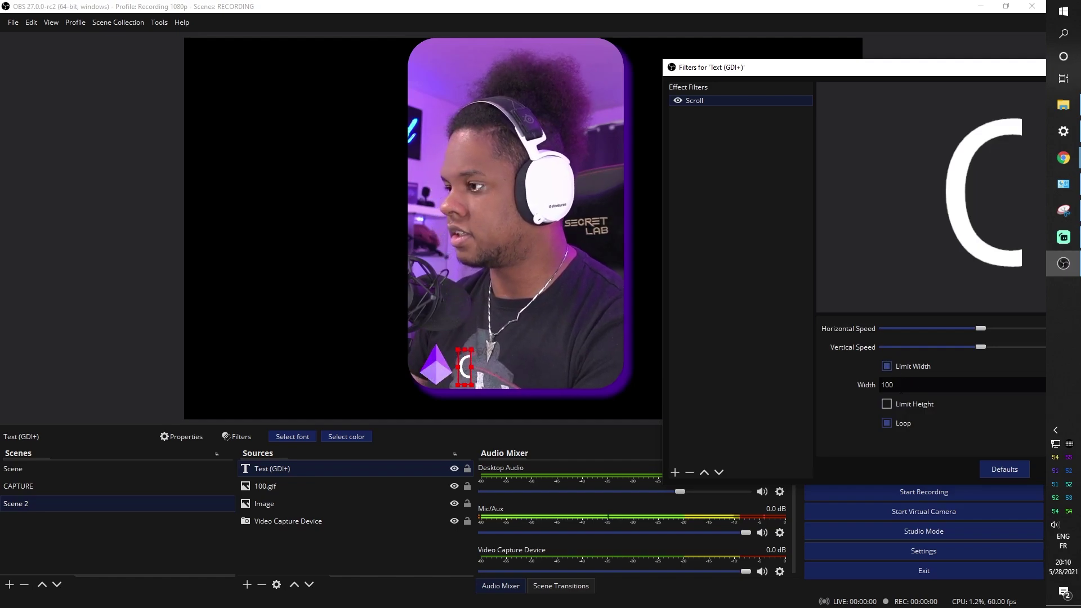
text(0)
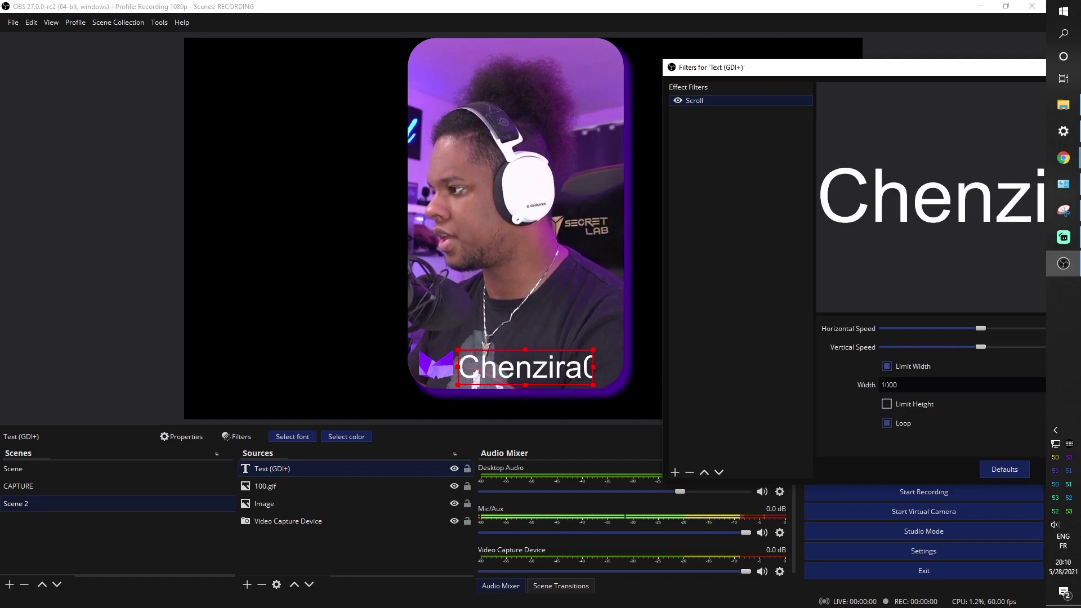
double_click(889, 385)
text(1300)
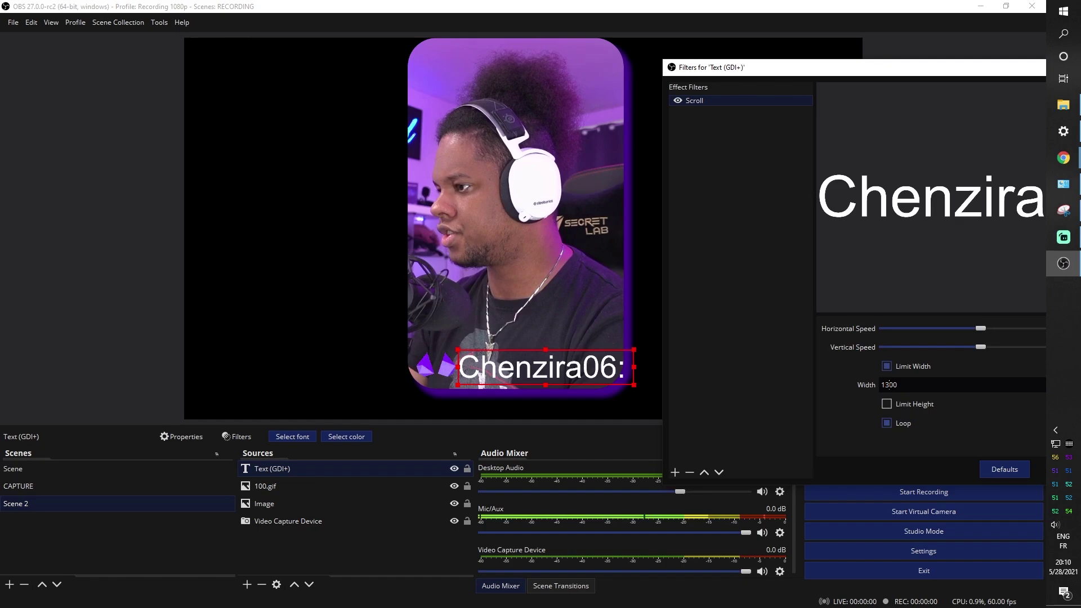
key(BackSpace)
text(2)
drag(839, 77, 755, 88)
drag(895, 336, 917, 337)
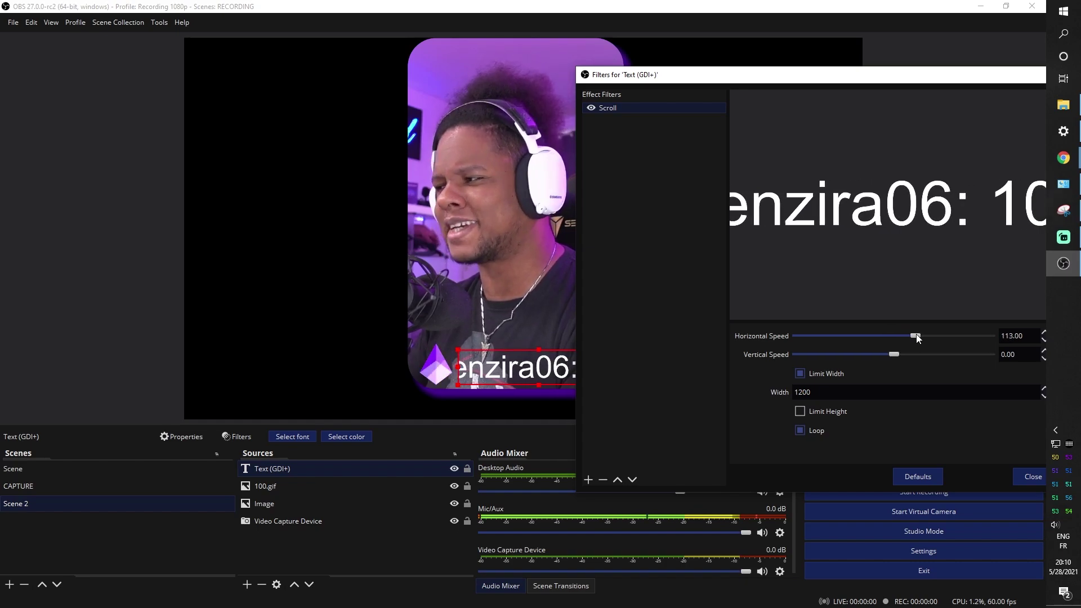
click(1032, 476)
click(22, 546)
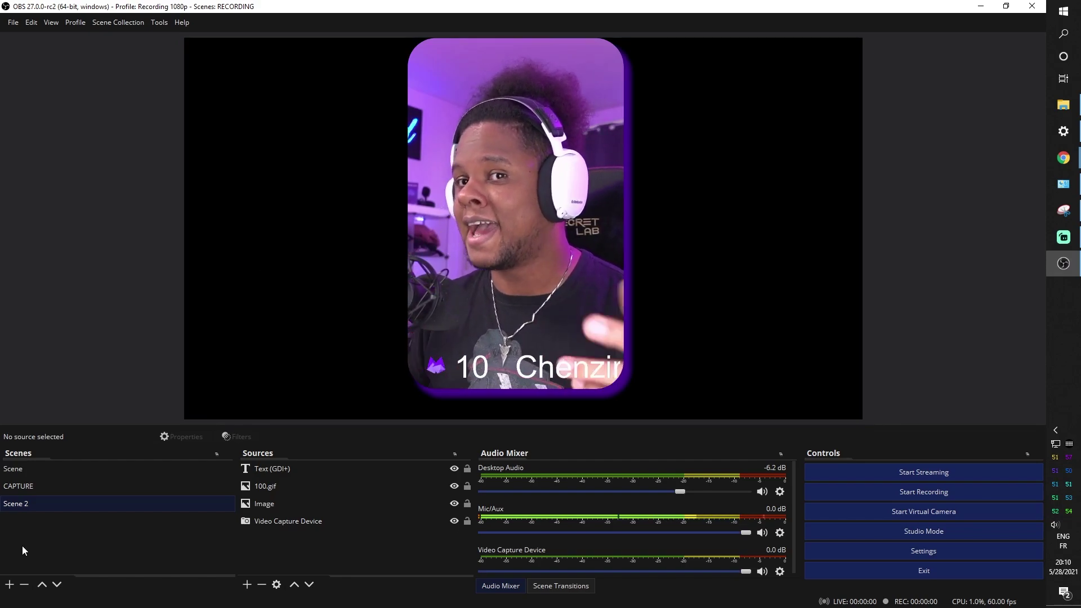
Group the text, gem GIF, shadow image and webcam sources into a group named 'cam group'
click(279, 520)
shift+click(269, 468)
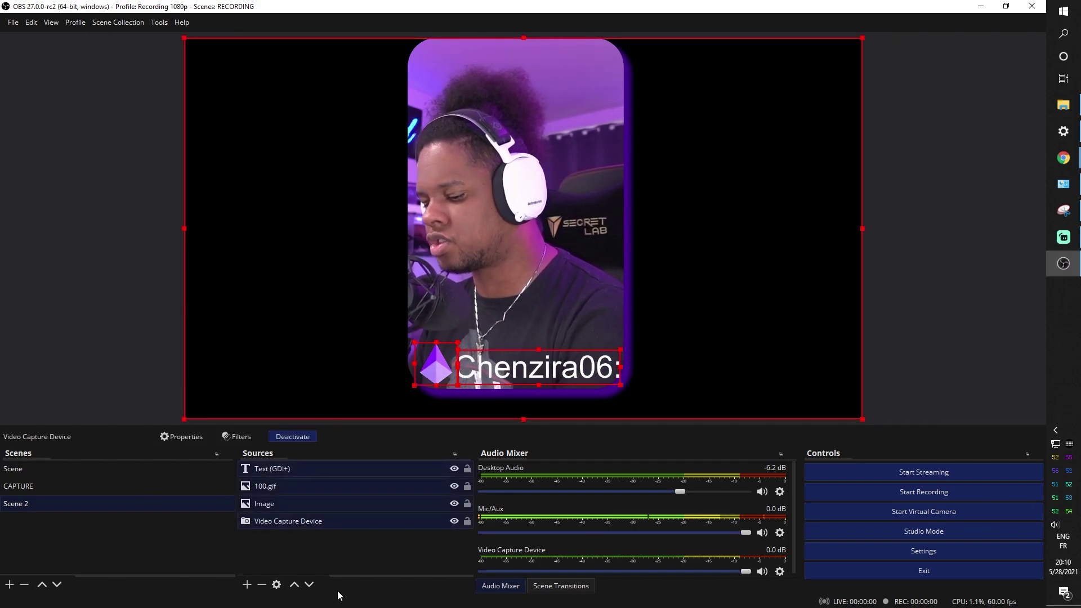
click(273, 531)
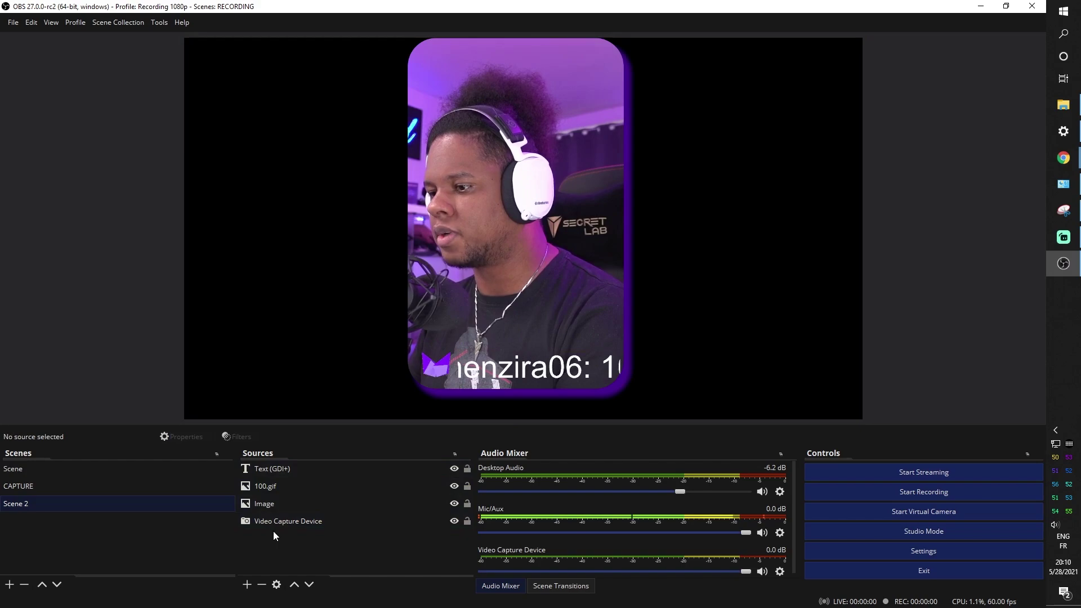
click(275, 521)
shift+click(270, 472)
right_click(269, 471)
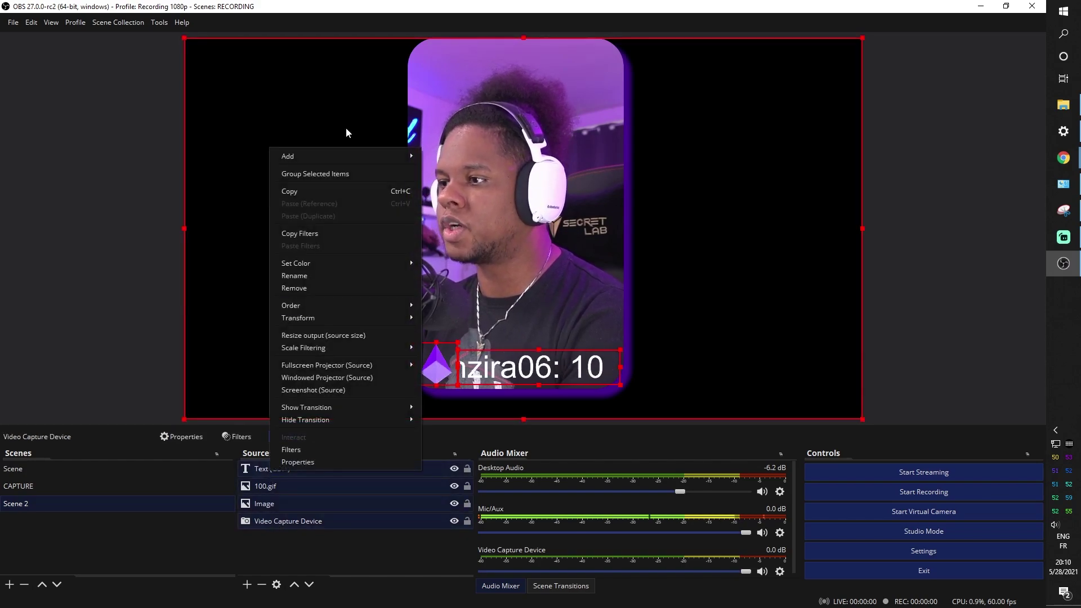
click(308, 178)
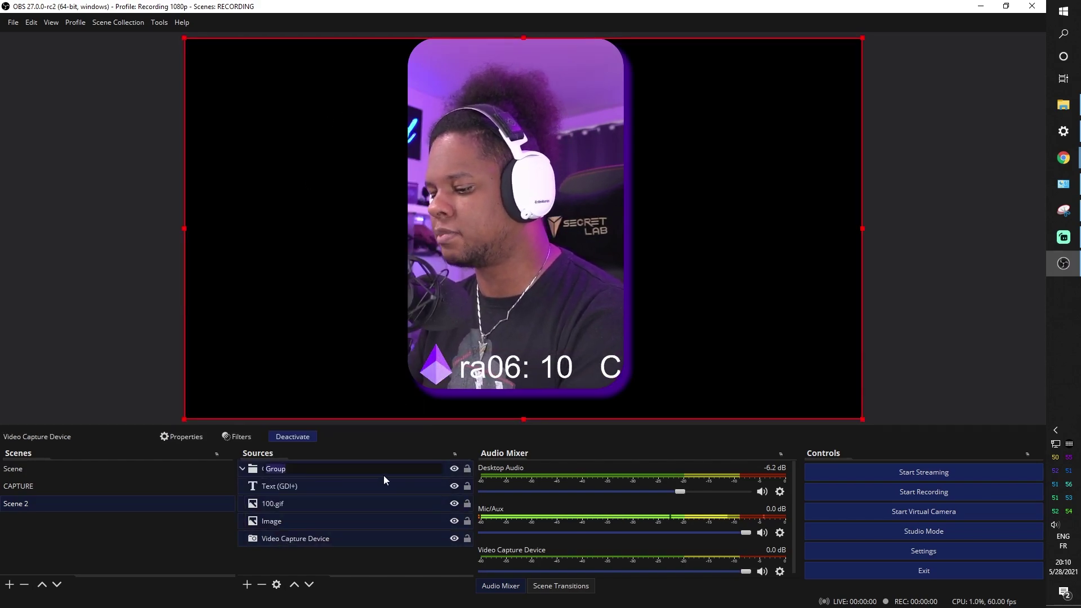
text(cam group)
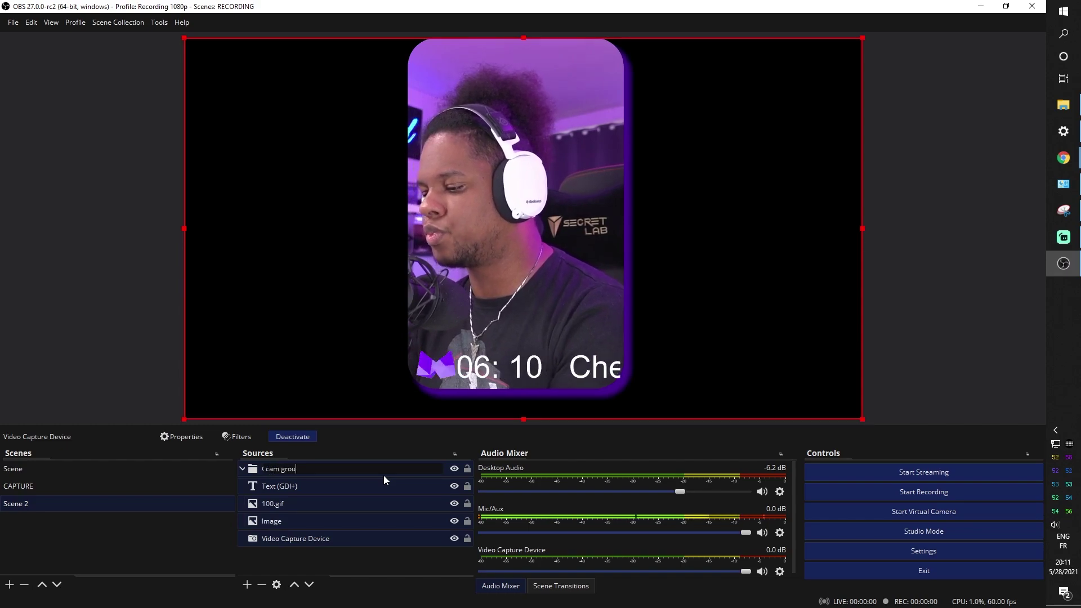
key(Return)
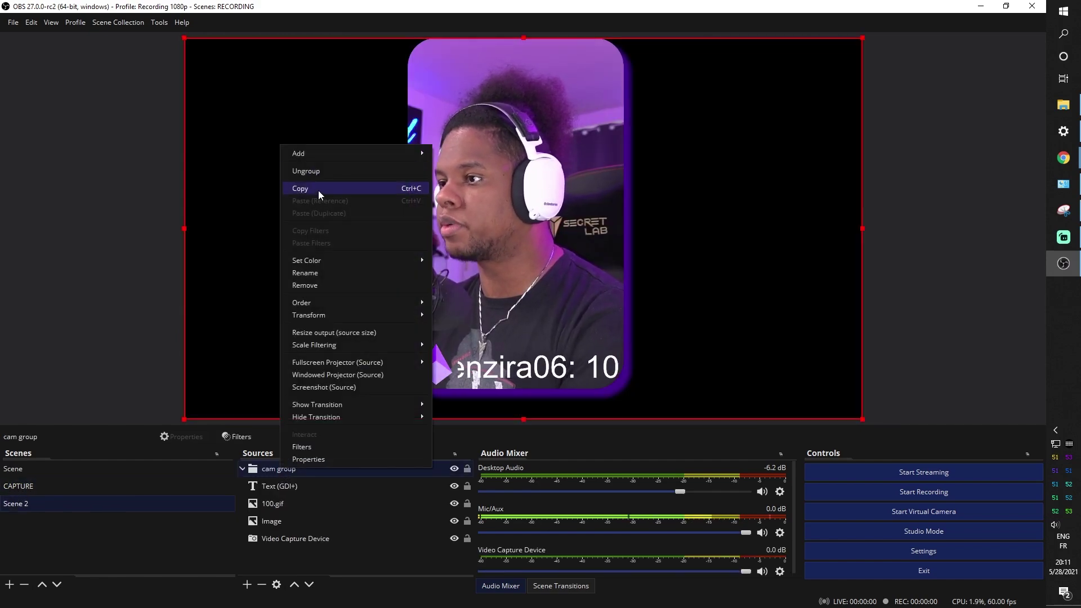
Copy cam group and paste it as a duplicate into the CAPTURE scene
click(319, 190)
click(32, 494)
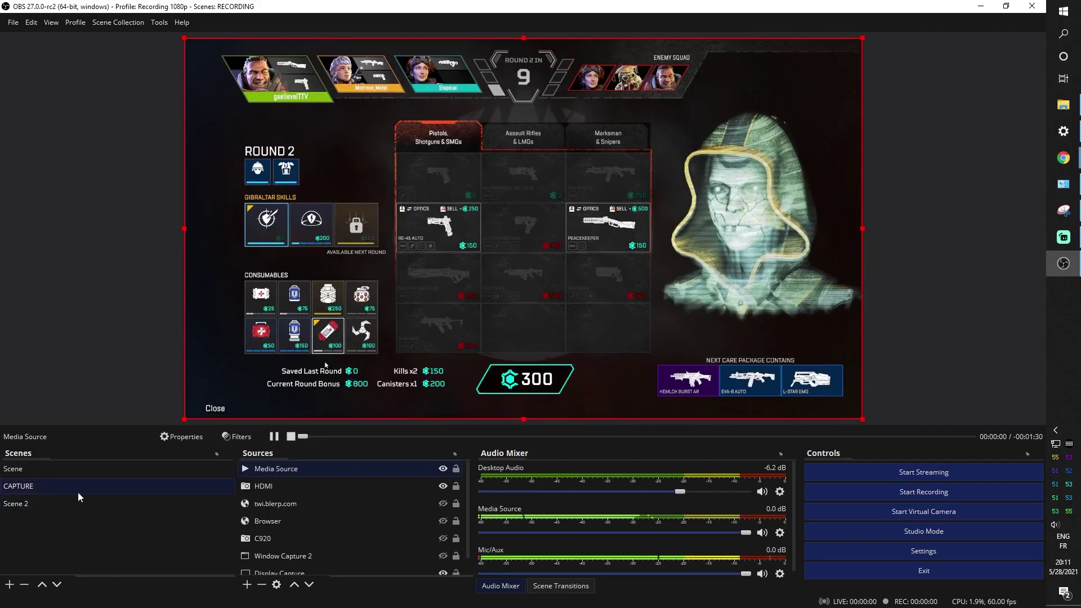
right_click(286, 472)
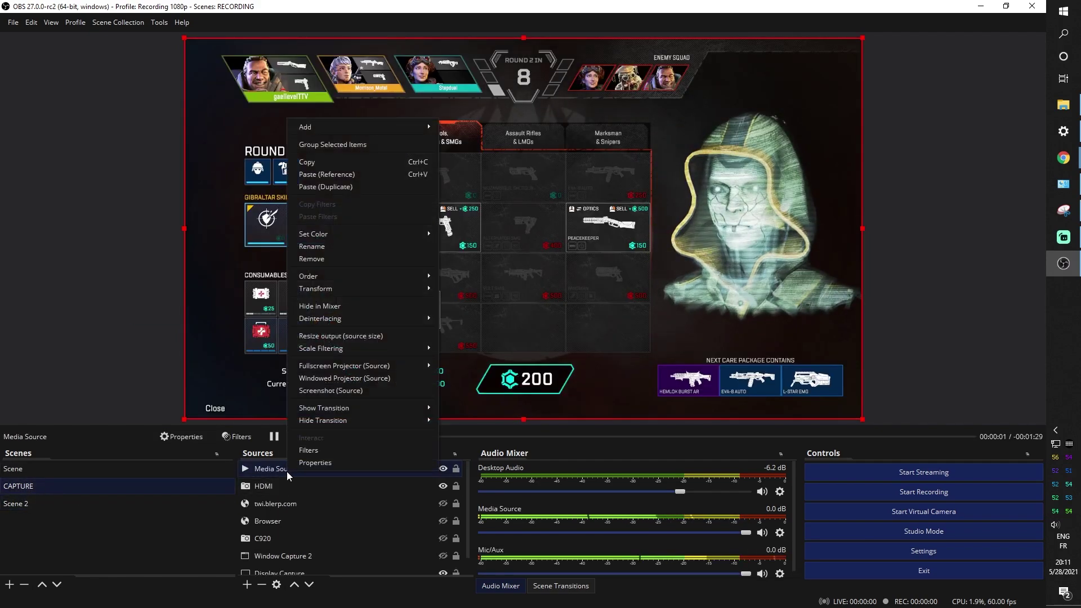
click(323, 186)
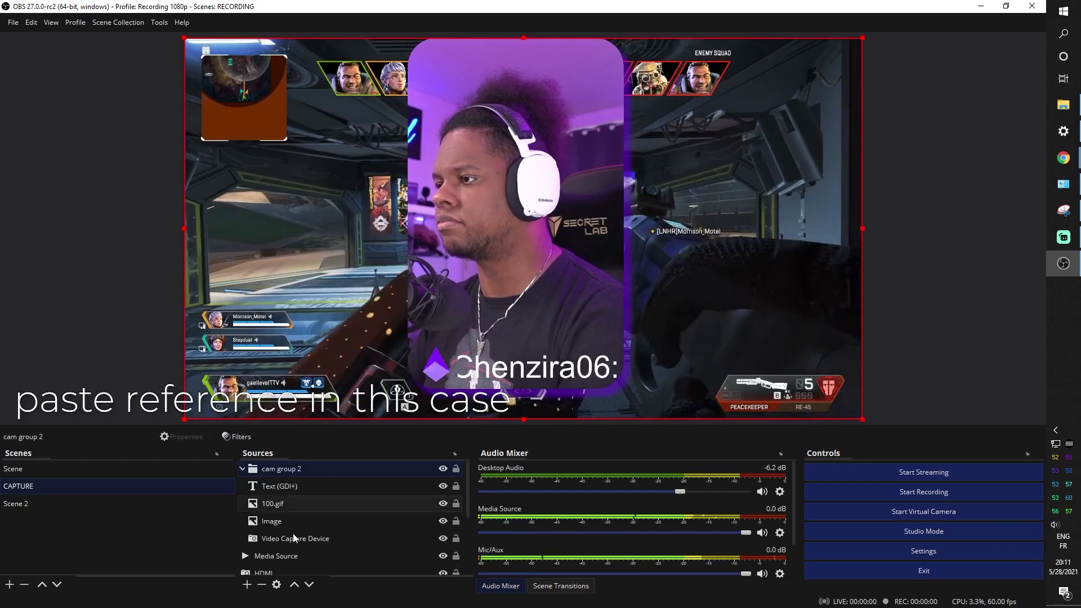
click(242, 469)
Shrink cam group 2, move it to the gameplay's right side and crop its empty edges
drag(862, 40, 457, 247)
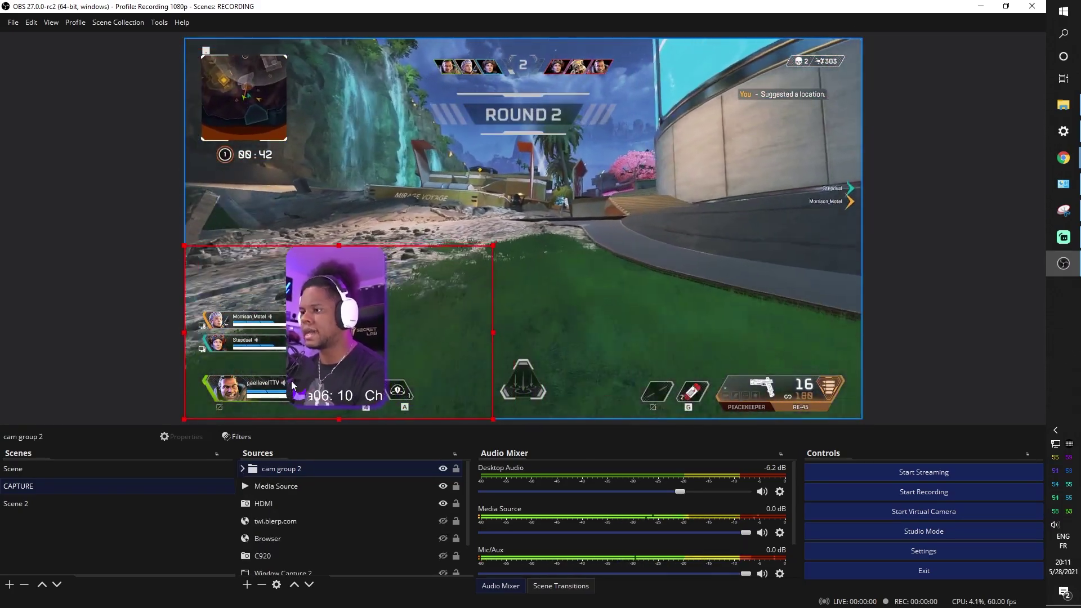
drag(338, 354, 788, 232)
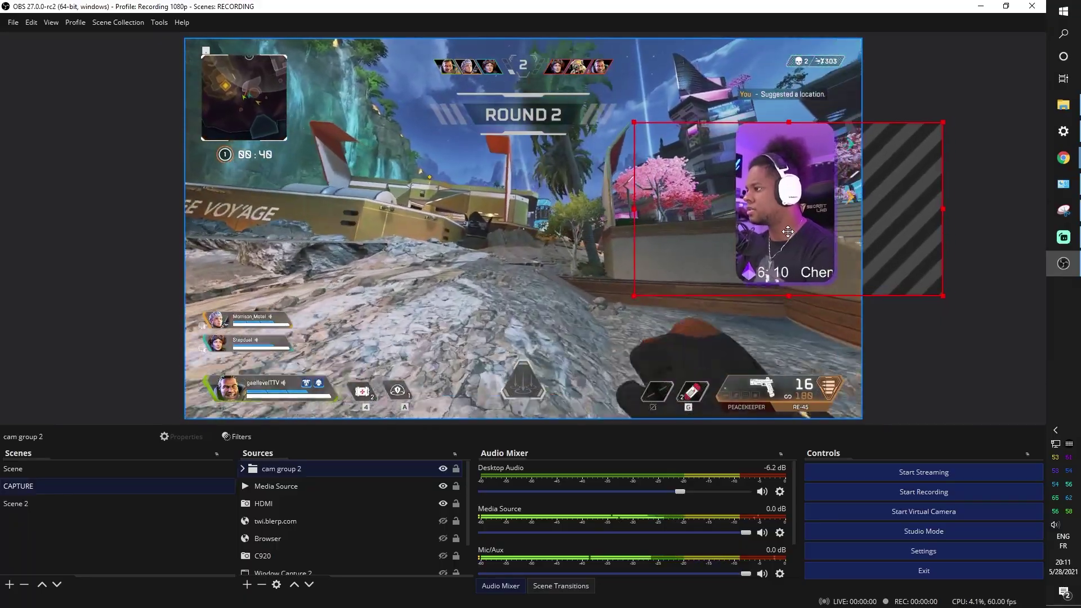
drag(633, 208, 723, 209)
drag(943, 209, 856, 209)
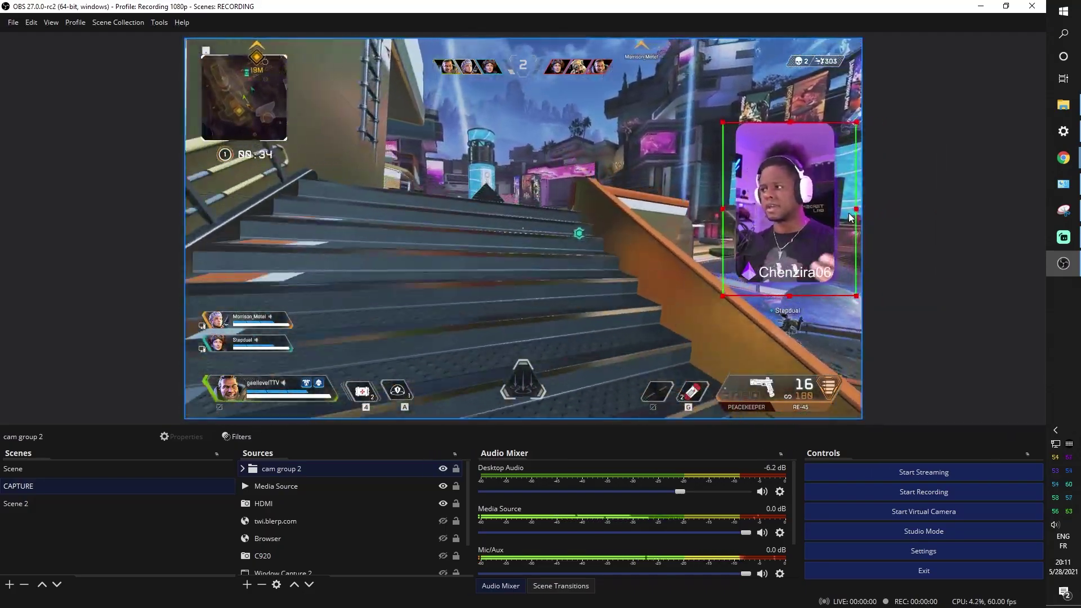
click(905, 215)
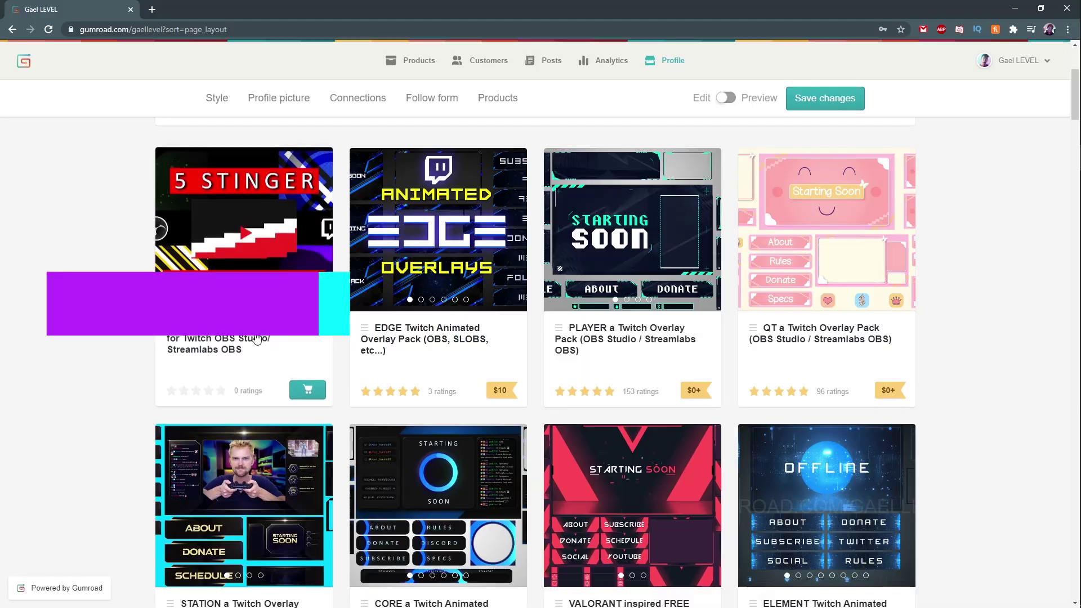
click(243, 225)
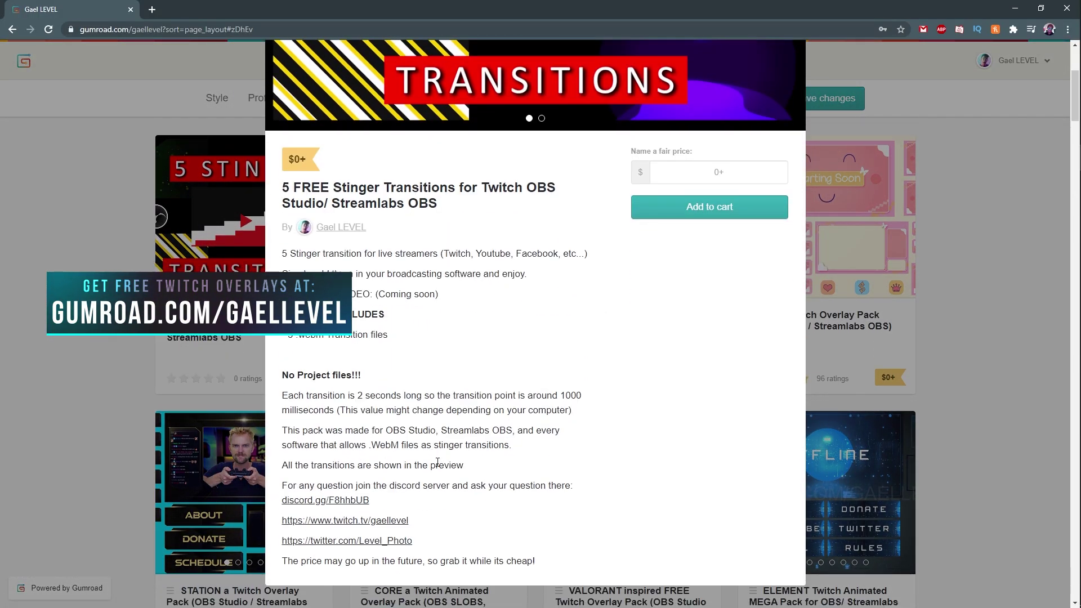
scroll(431, 445, up, 5)
scroll(445, 504, down, 5)
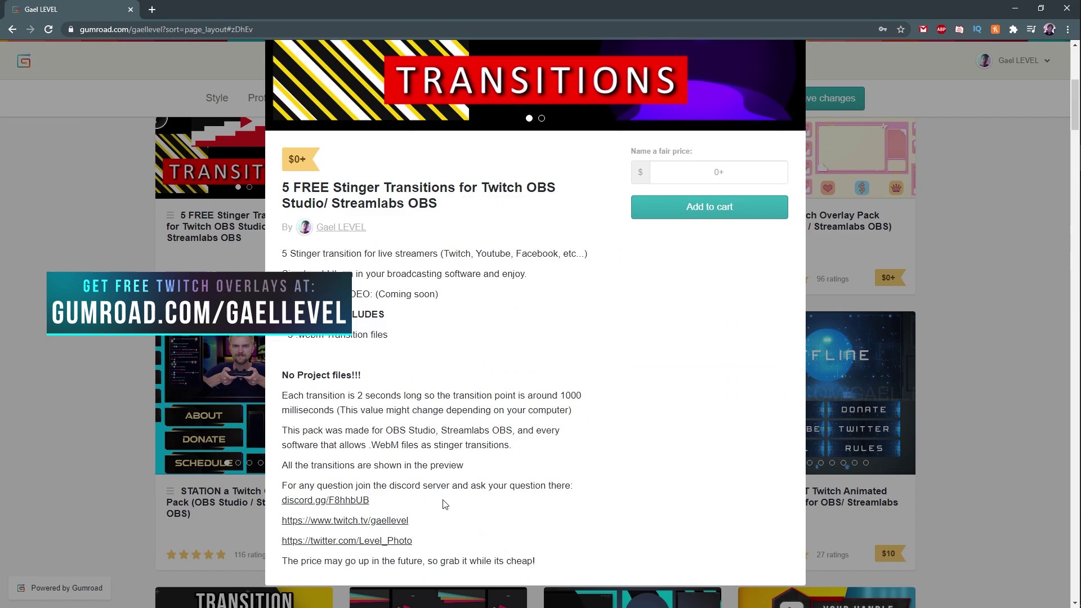
click(97, 243)
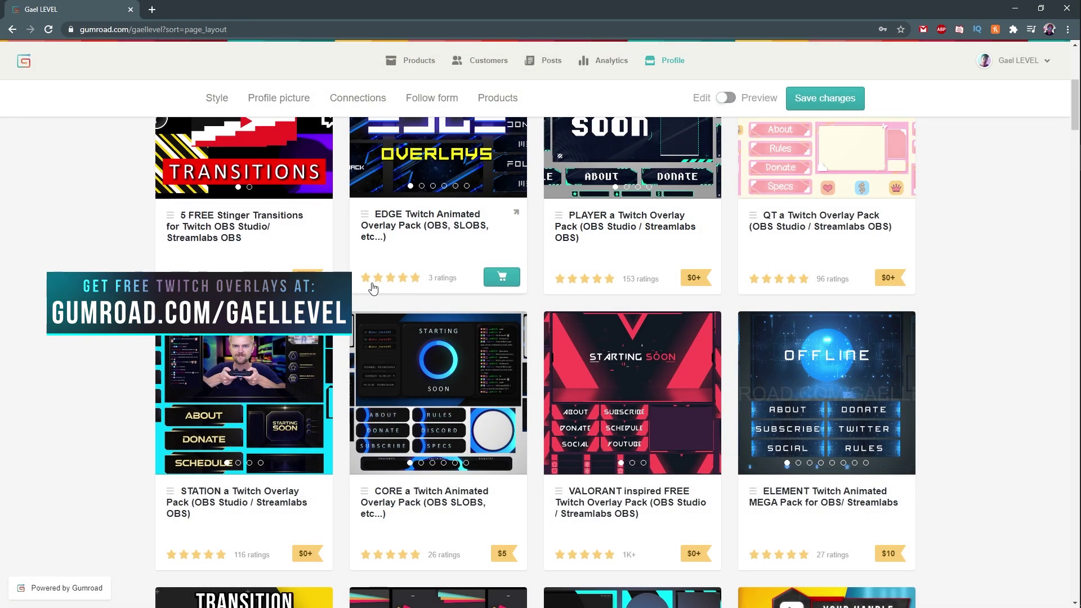